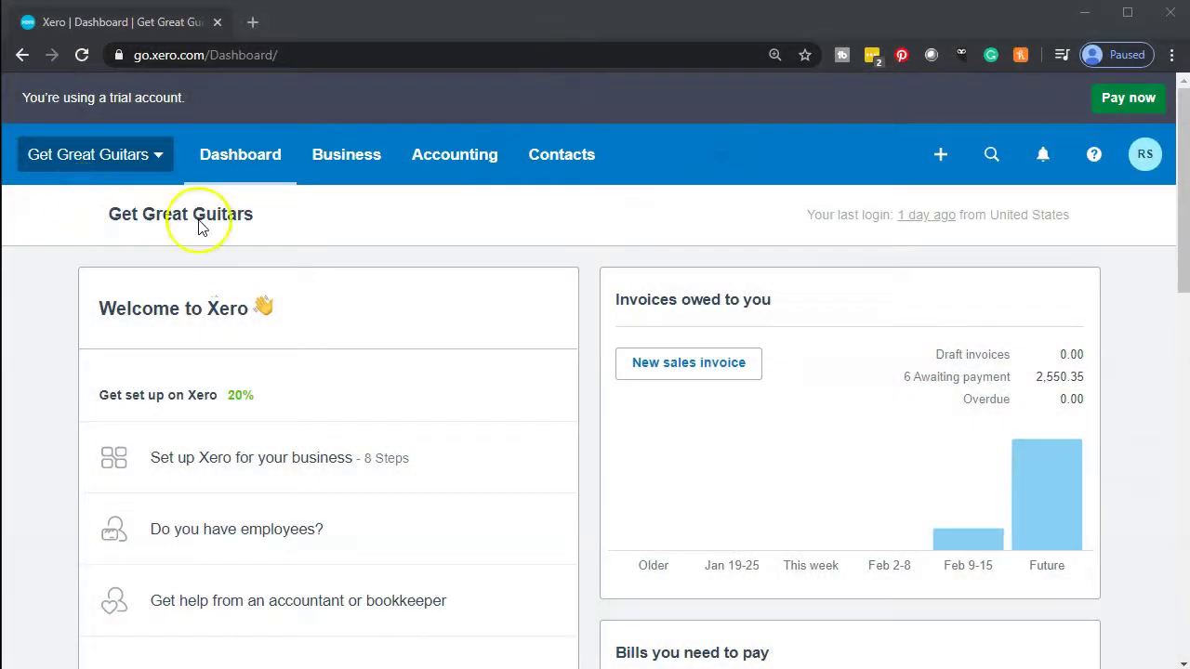
Open the Trial Balance report and duplicate its browser tab.
{"action": "left_click", "coordinate": [477, 171]}
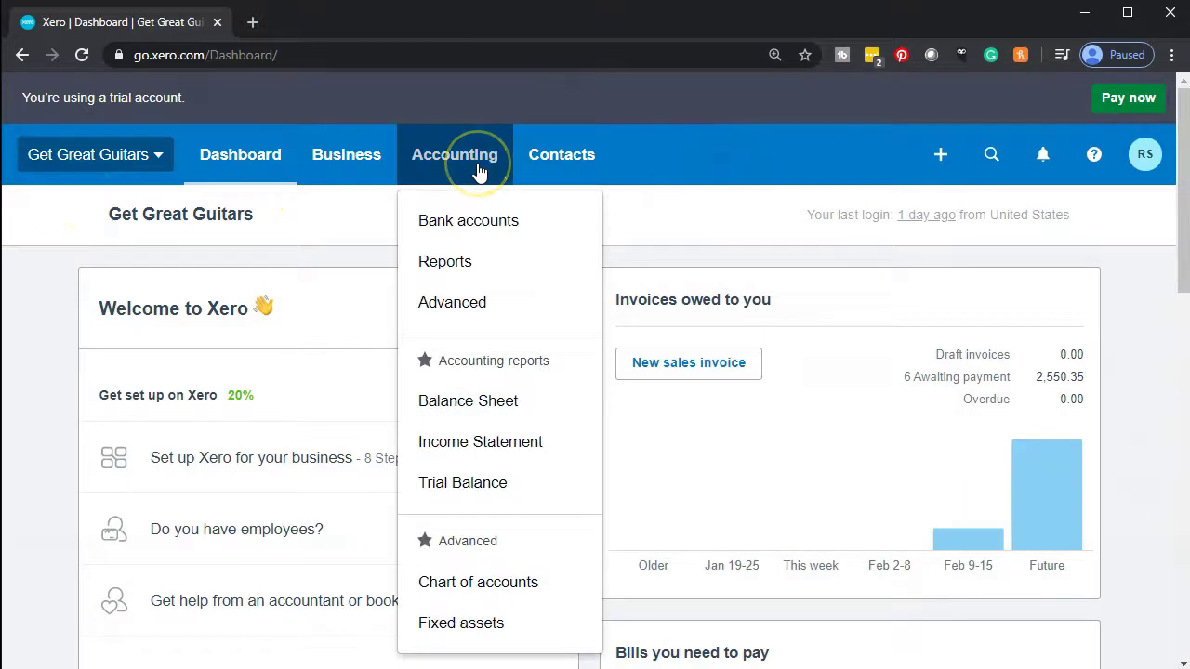
{"action": "left_click", "coordinate": [489, 484]}
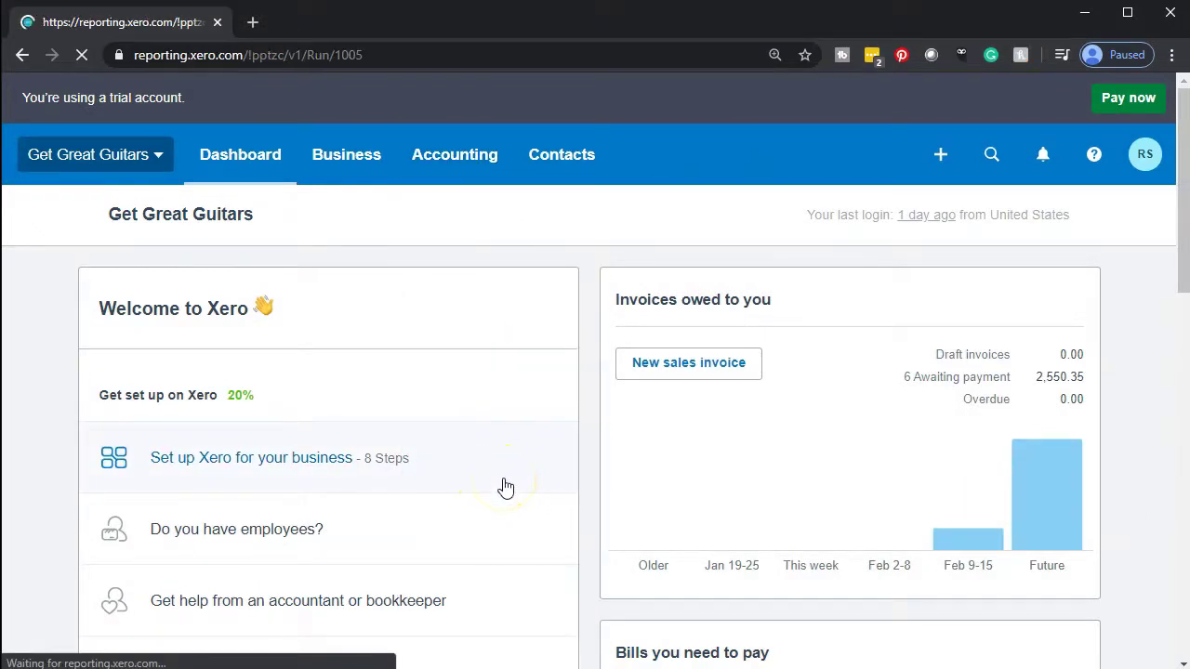
{"action": "right_click", "coordinate": [144, 24]}
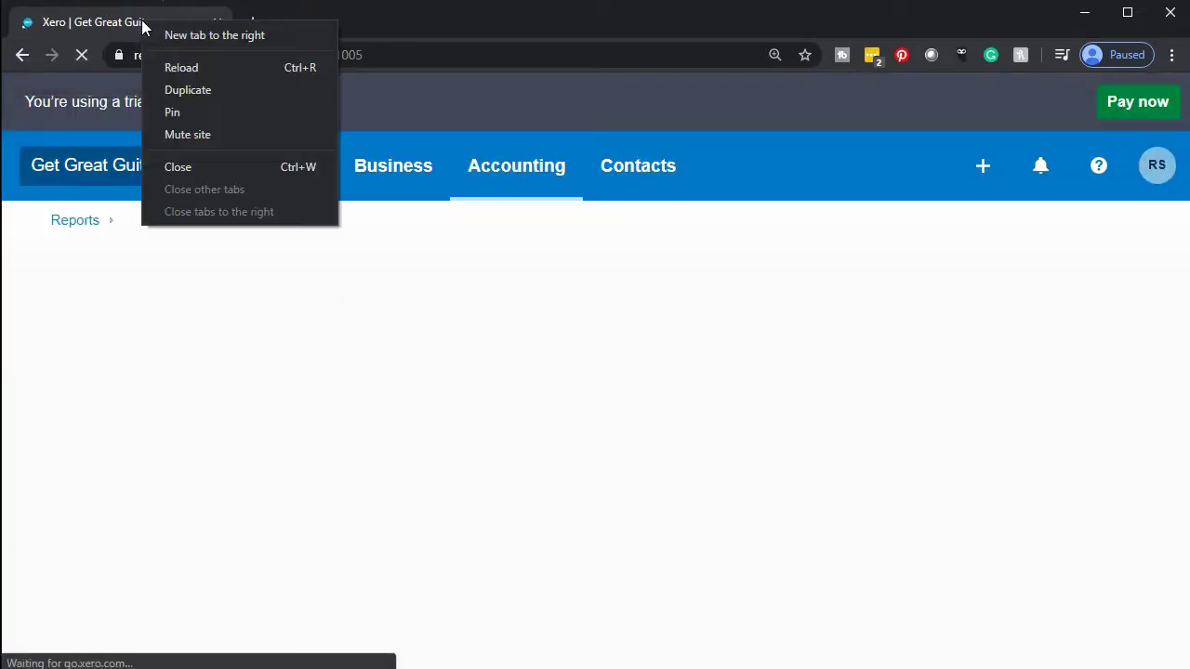
{"action": "left_click", "coordinate": [187, 90]}
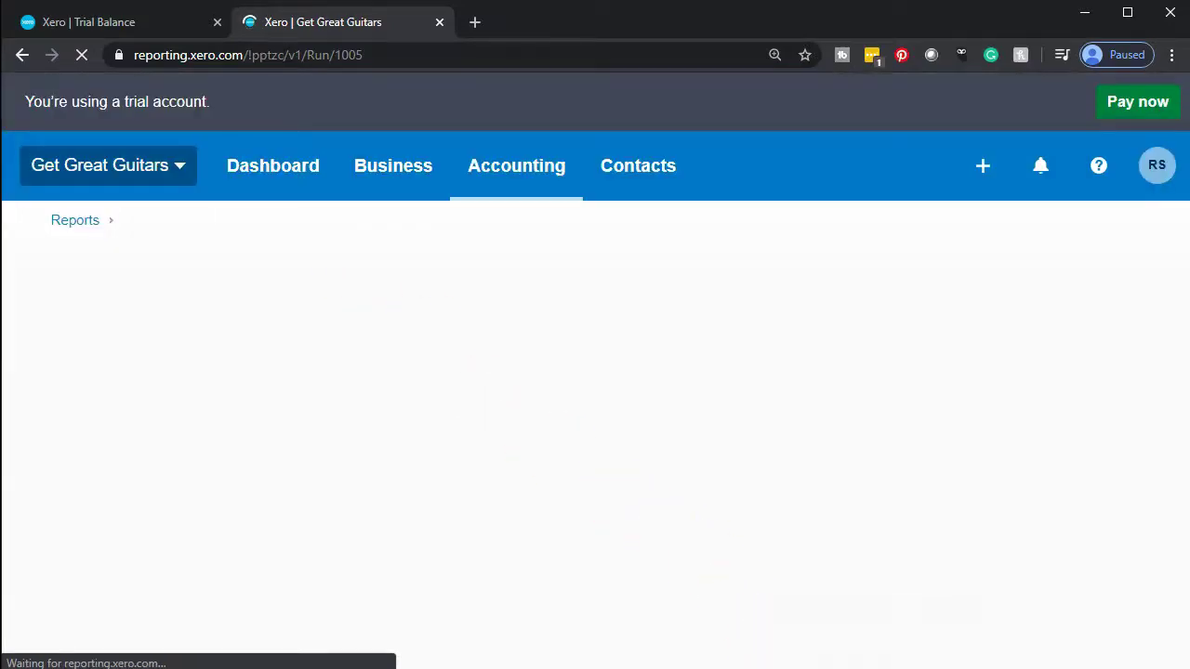
Switch to QuickBooks Desktop to view the home page workflow, and return to Xero.
{"action": "key", "text": "alt+Tab"}
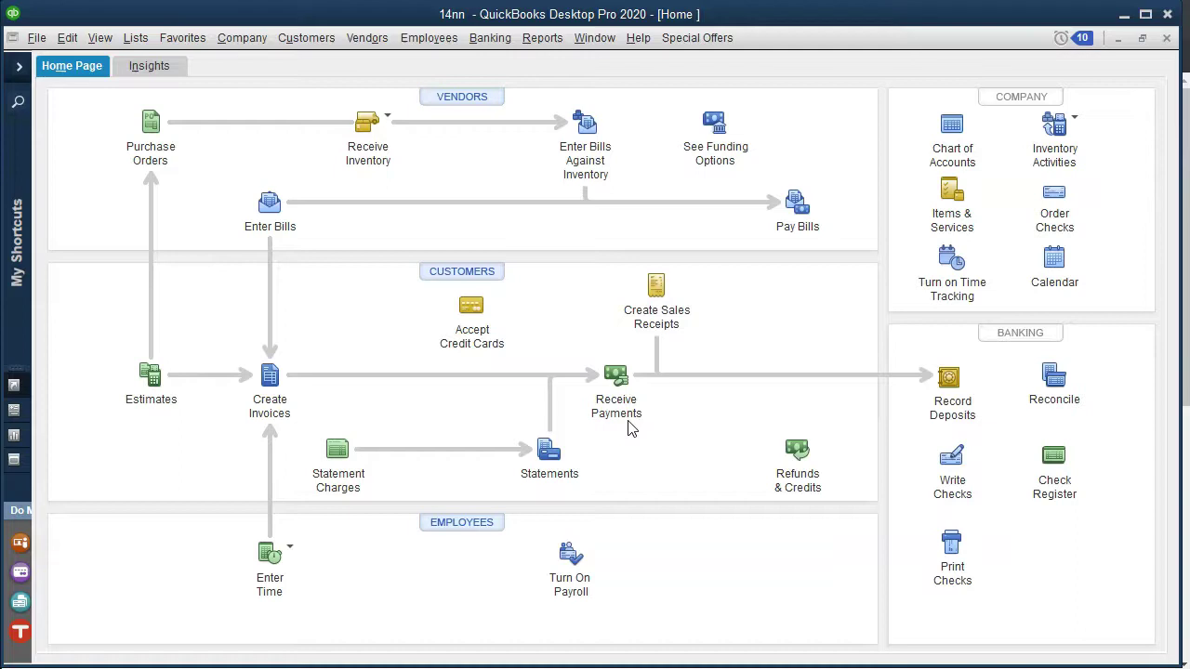
{"action": "left_click", "coordinate": [1125, 21]}
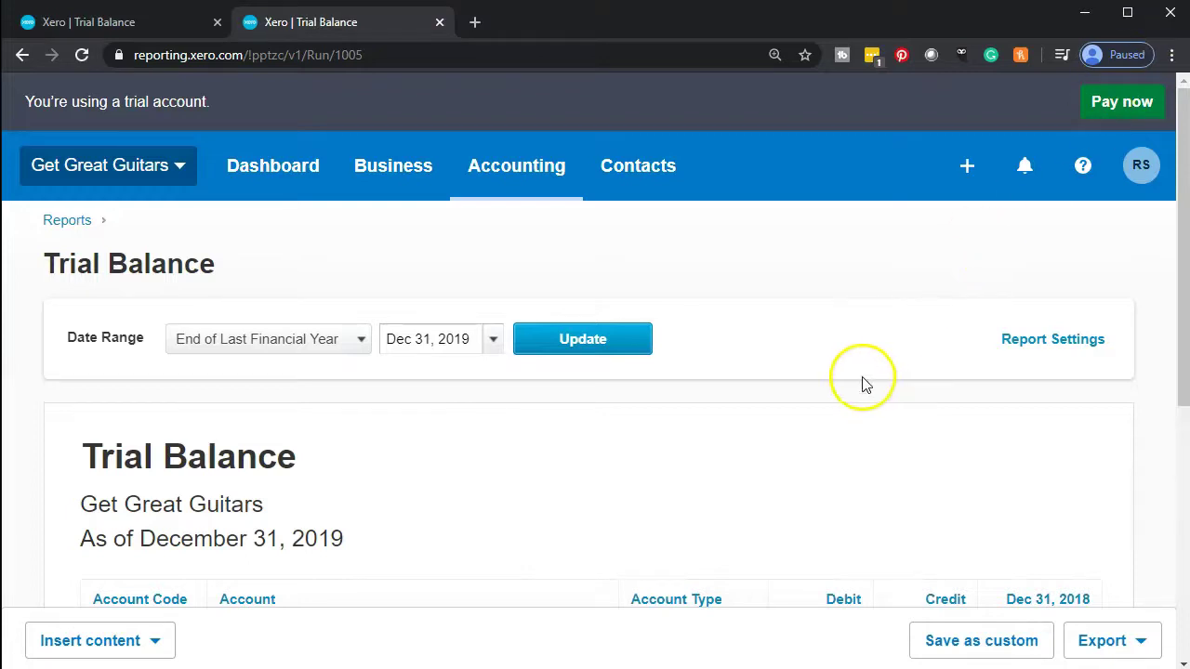
Update the trial balance to a Feb 29, 2020 date and examine its bank and receivable balances.
{"action": "left_click", "coordinate": [498, 342]}
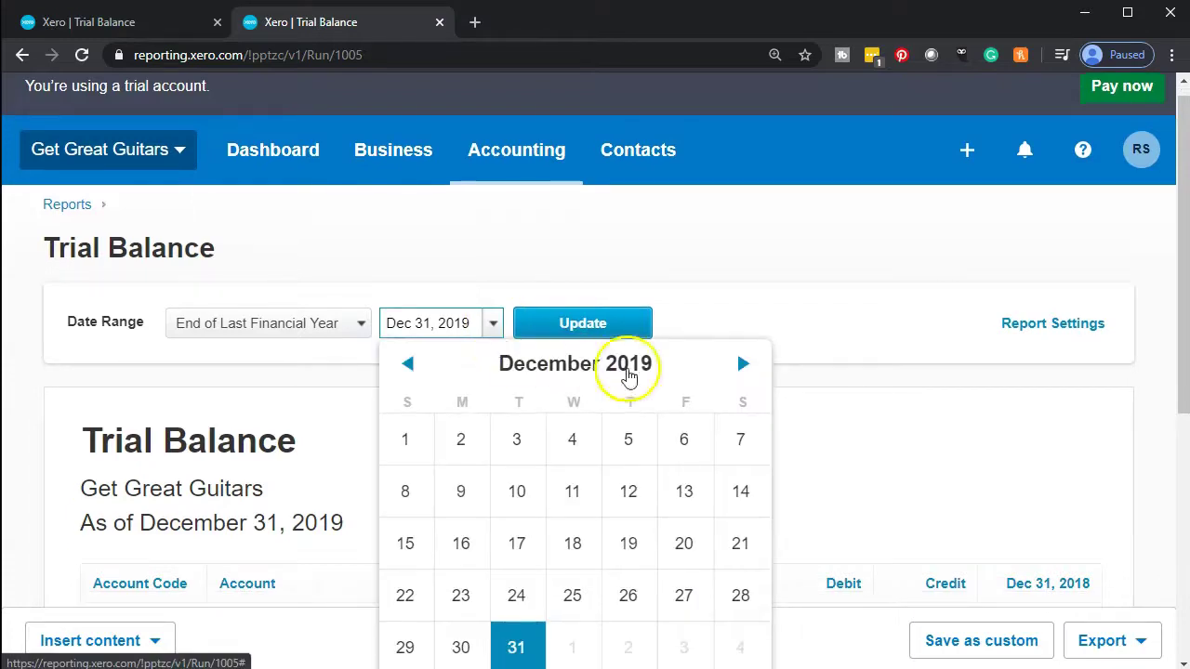
{"action": "left_click", "coordinate": [743, 364]}
{"action": "left_click", "coordinate": [743, 364]}
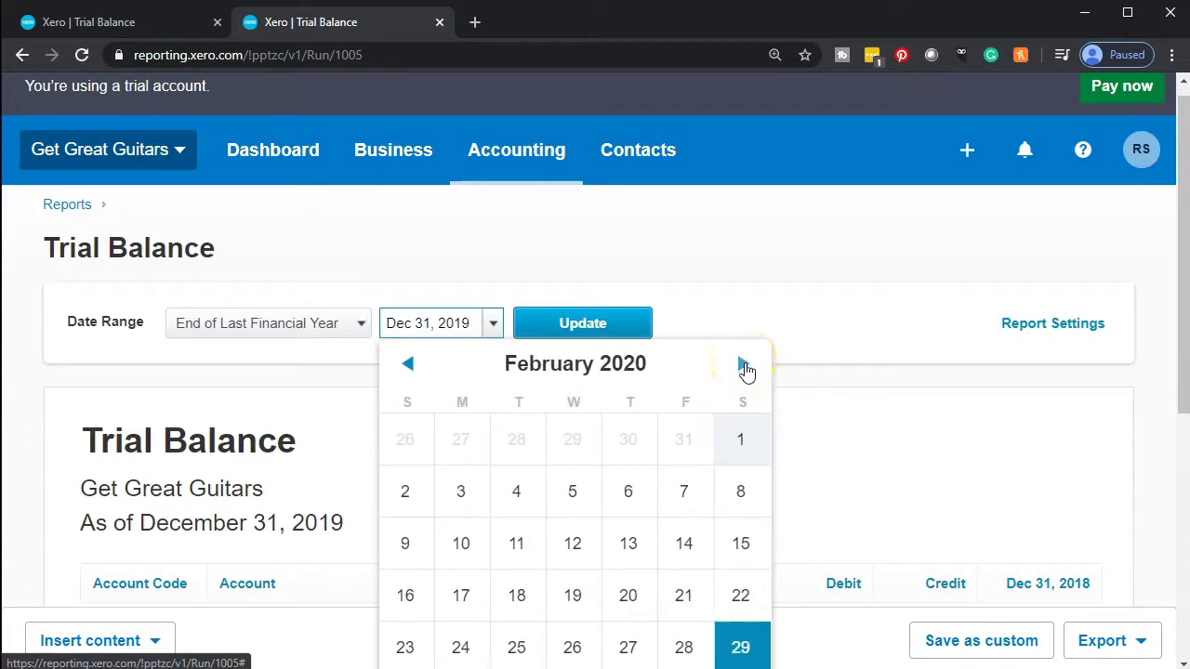
{"action": "left_click", "coordinate": [741, 645]}
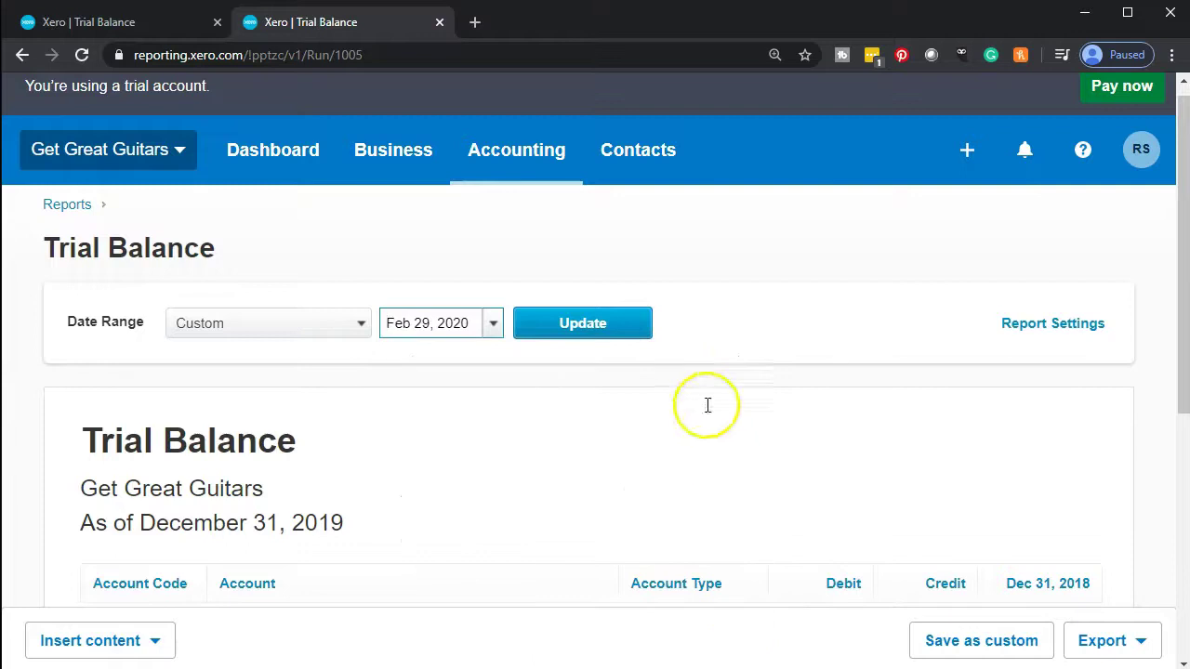
{"action": "left_click", "coordinate": [595, 340]}
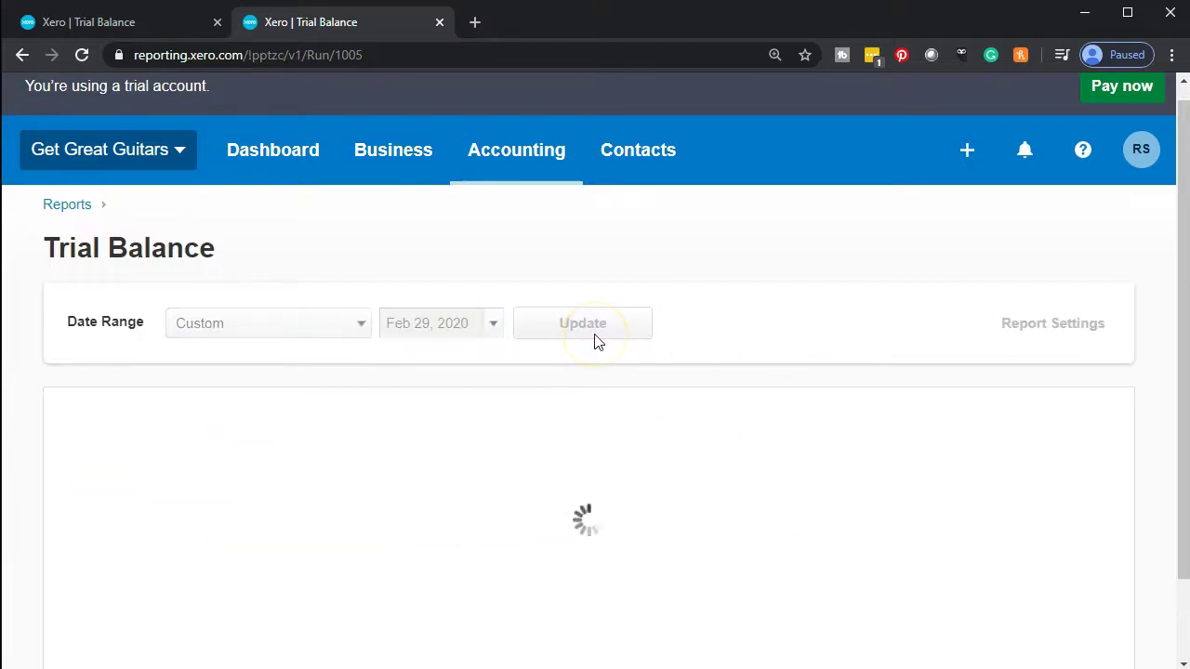
{"action": "scroll", "coordinate": [596, 342], "scroll_direction": "down", "scroll_amount": 4}
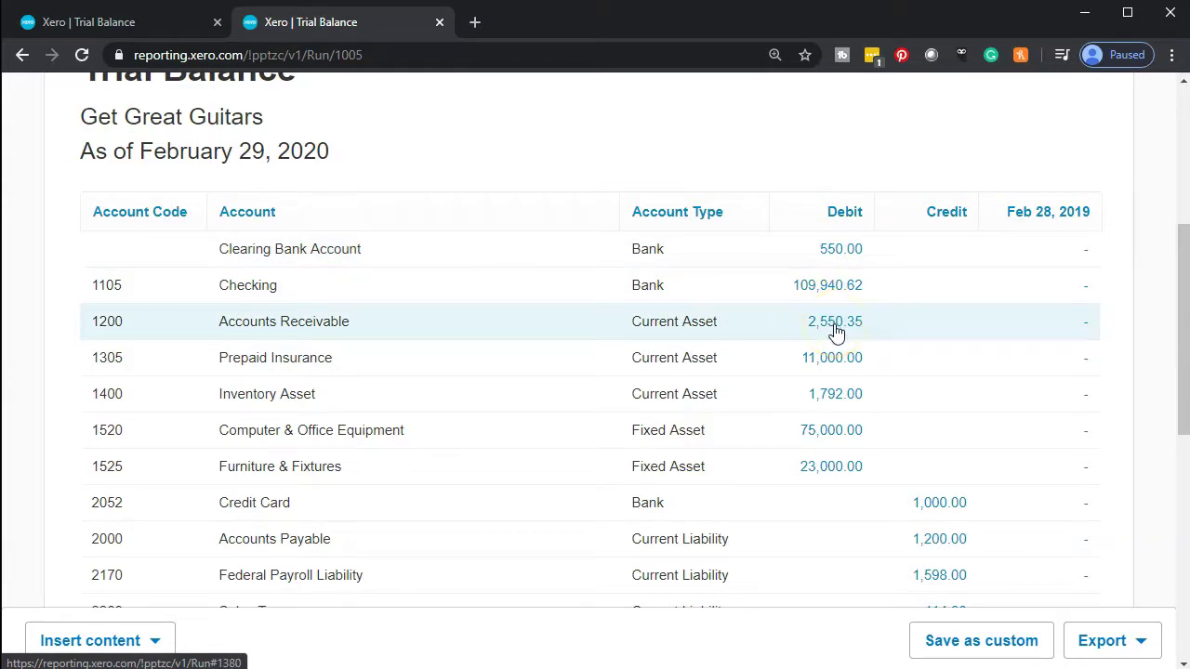
{"action": "left_click", "coordinate": [872, 262]}
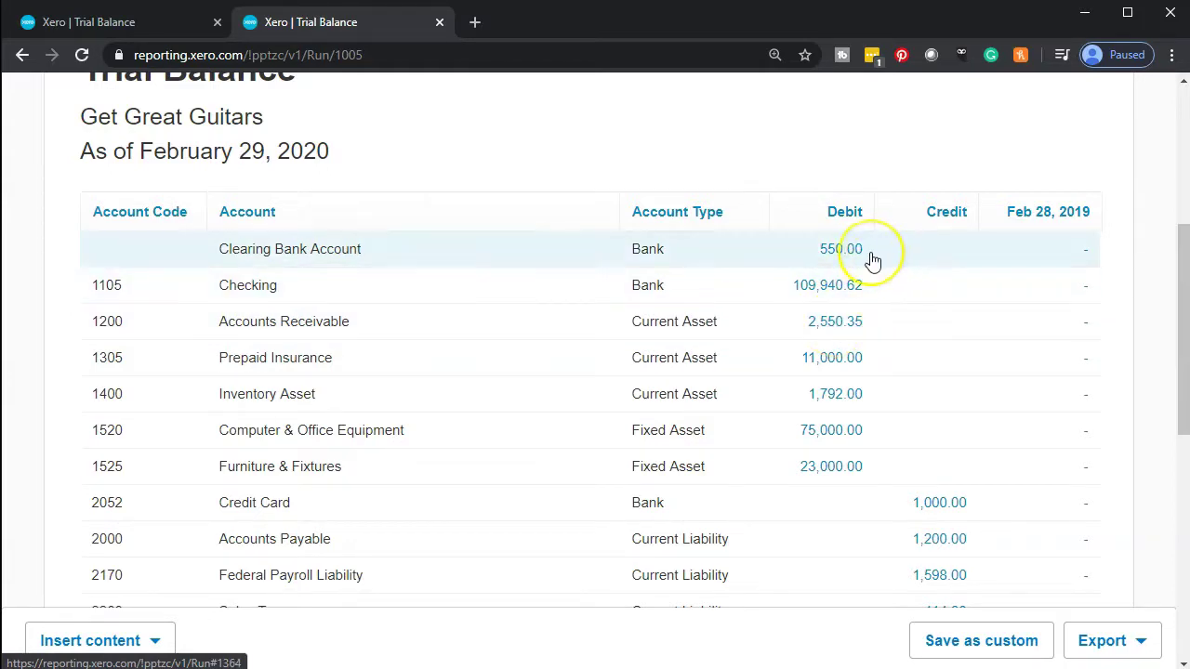
{"action": "left_click", "coordinate": [885, 279]}
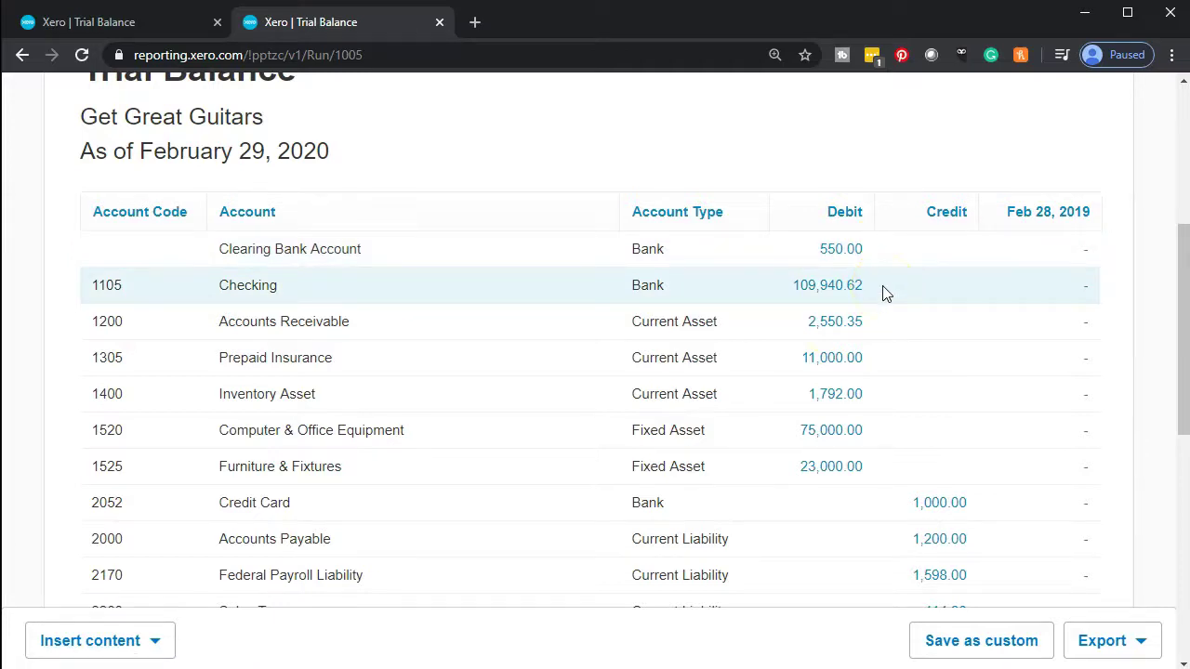
In the first browser tab, open the Jan 26, 2020 Music Stuff Store invoice from the dashboard's sales invoices awaiting payment.
{"action": "left_click", "coordinate": [138, 23]}
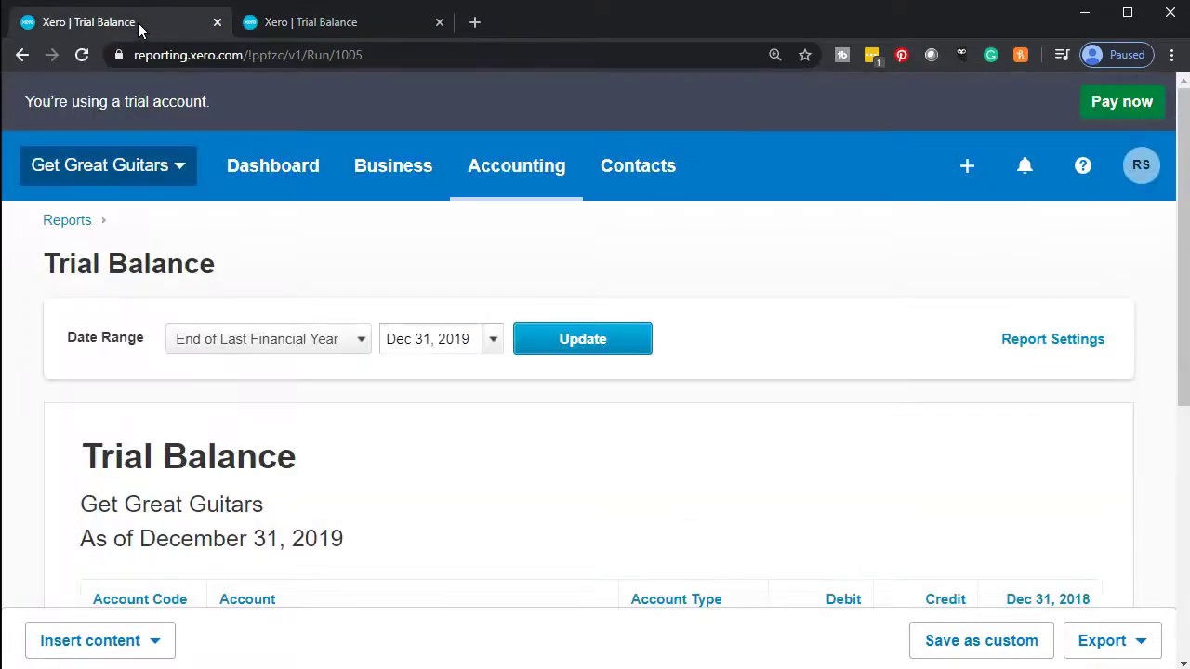
{"action": "left_click", "coordinate": [268, 167]}
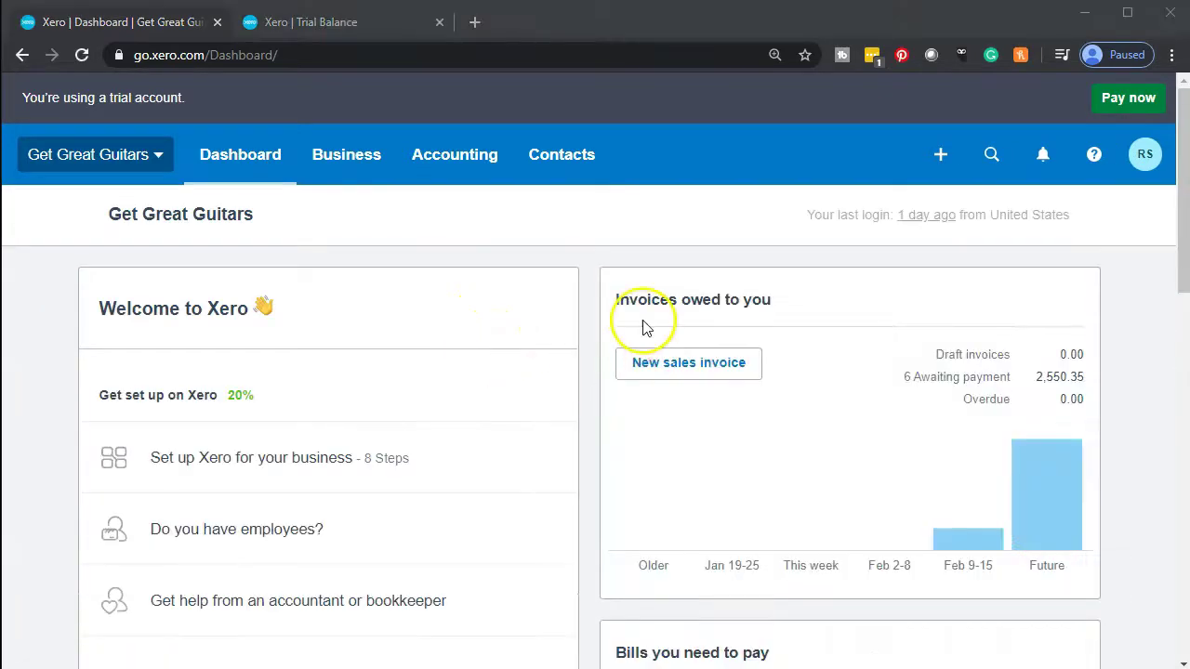
{"action": "left_click", "coordinate": [649, 314]}
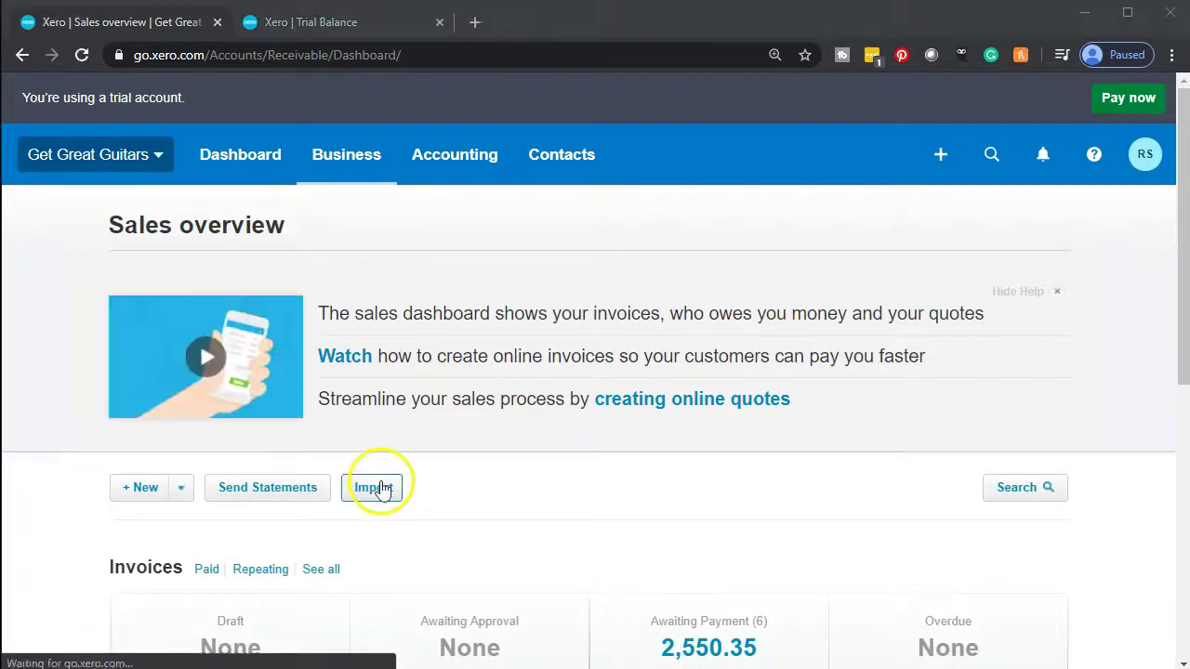
{"action": "scroll", "coordinate": [381, 488], "scroll_direction": "down", "scroll_amount": 3}
{"action": "left_click", "coordinate": [739, 377]}
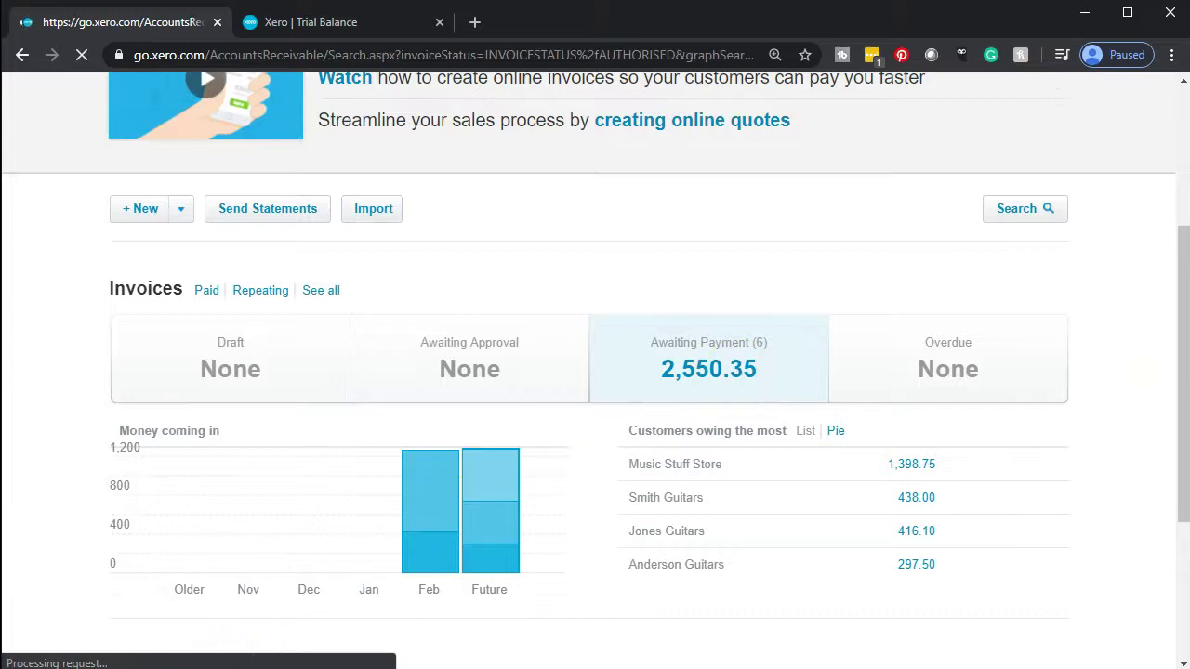
{"action": "scroll", "coordinate": [917, 566], "scroll_direction": "down", "scroll_amount": 1}
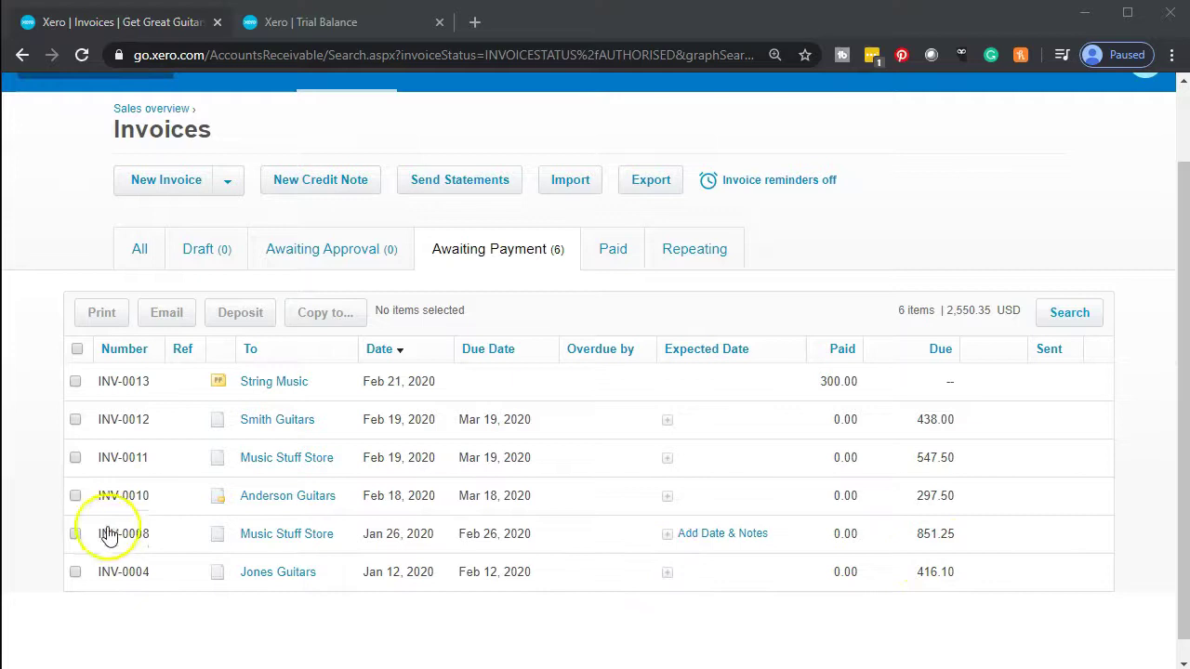
{"action": "left_click", "coordinate": [276, 542]}
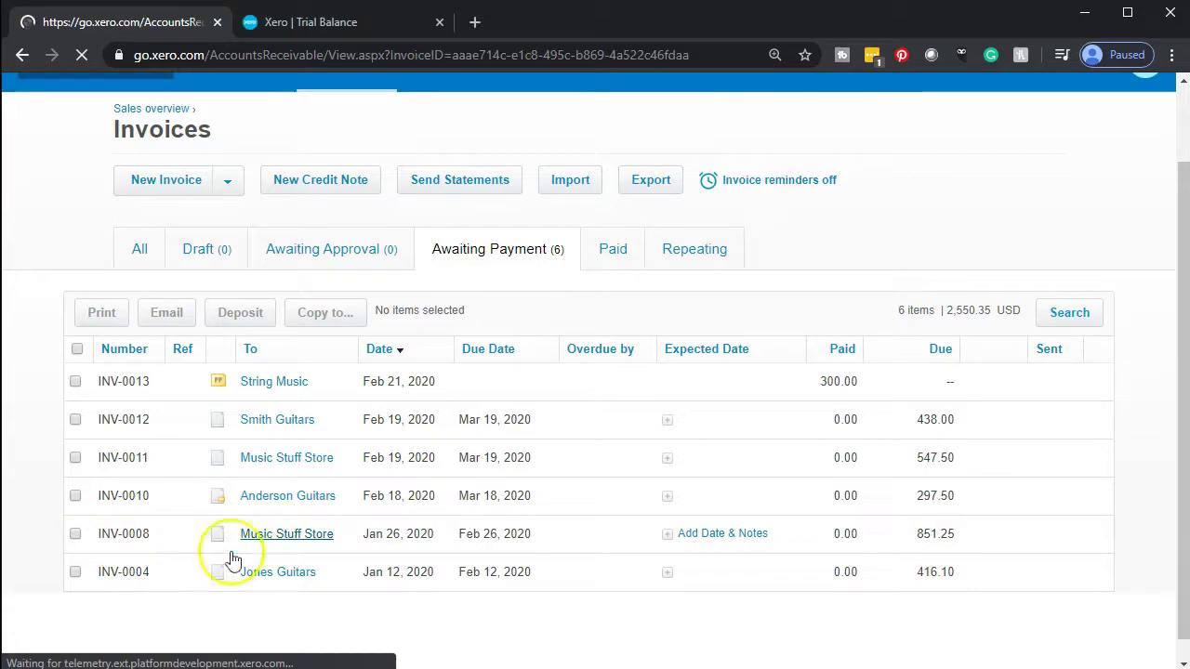
Record a payment of 851.25 on the invoice, dated Feb 26, 2020 and paid to Clearing Bank Account.
{"action": "scroll", "coordinate": [125, 549], "scroll_direction": "down", "scroll_amount": 4}
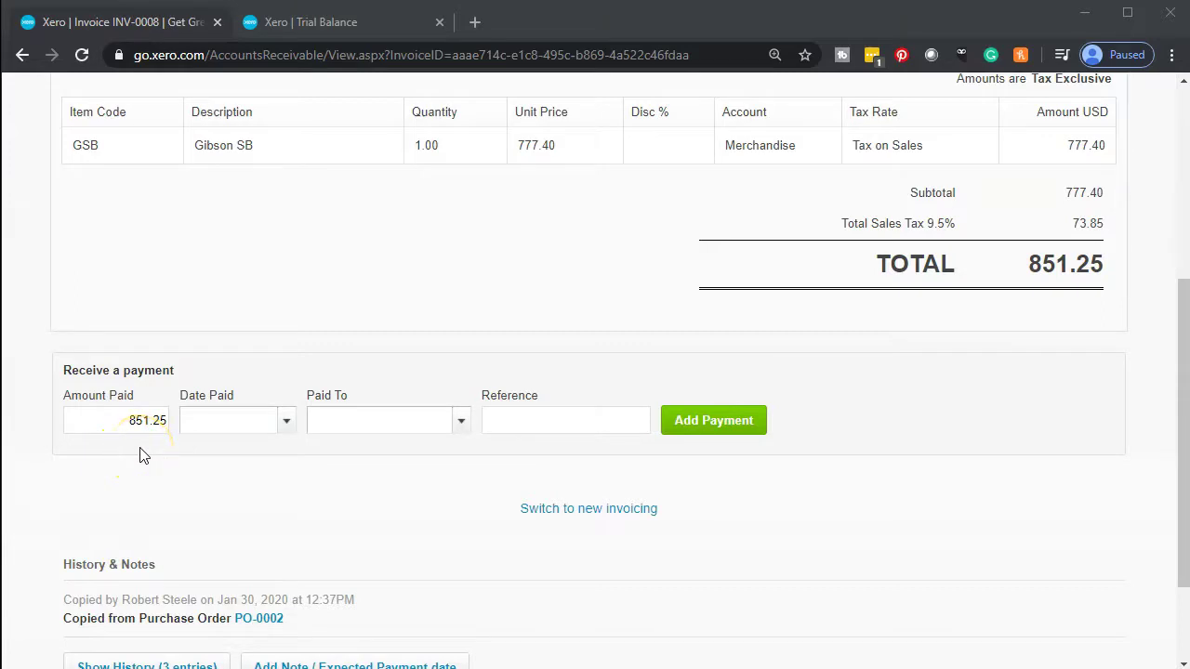
{"action": "left_click", "coordinate": [286, 426]}
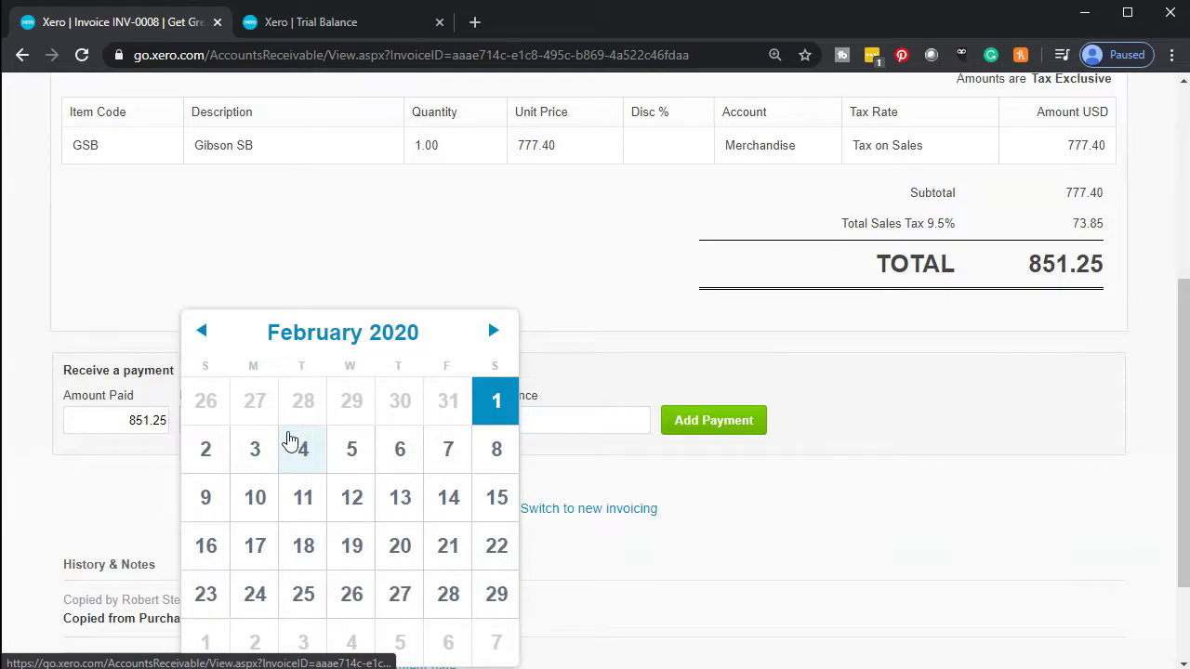
{"action": "left_click_drag", "start_coordinate": [291, 441], "coordinate": [356, 611]}
{"action": "left_click", "coordinate": [353, 604]}
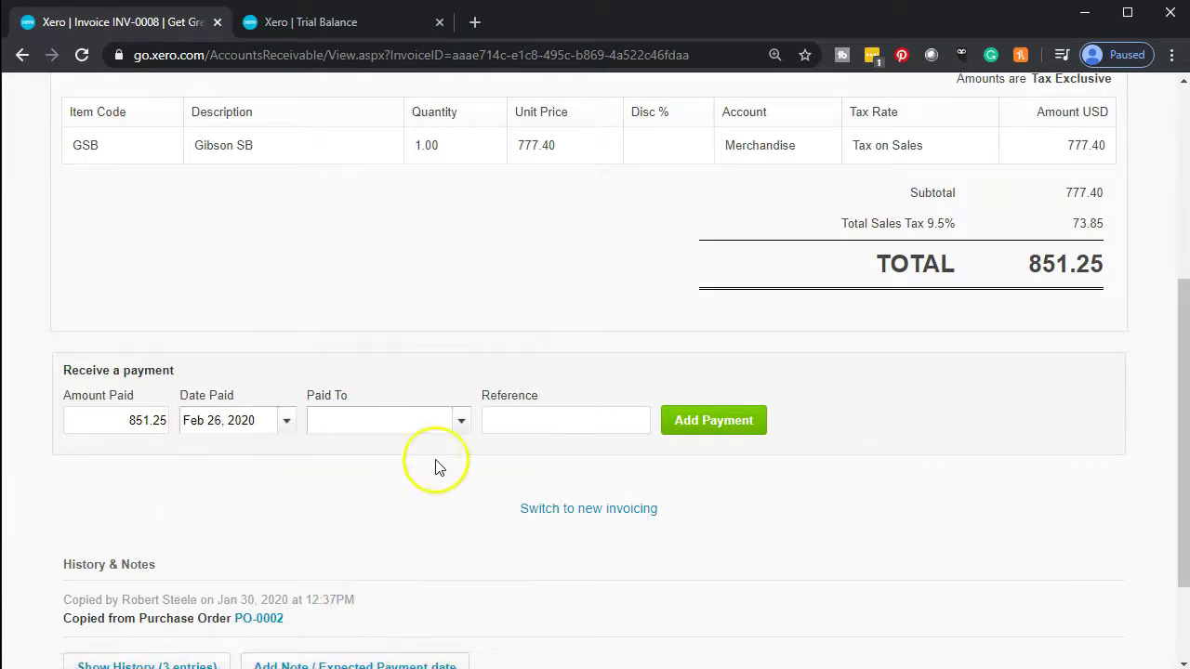
{"action": "left_click", "coordinate": [461, 423]}
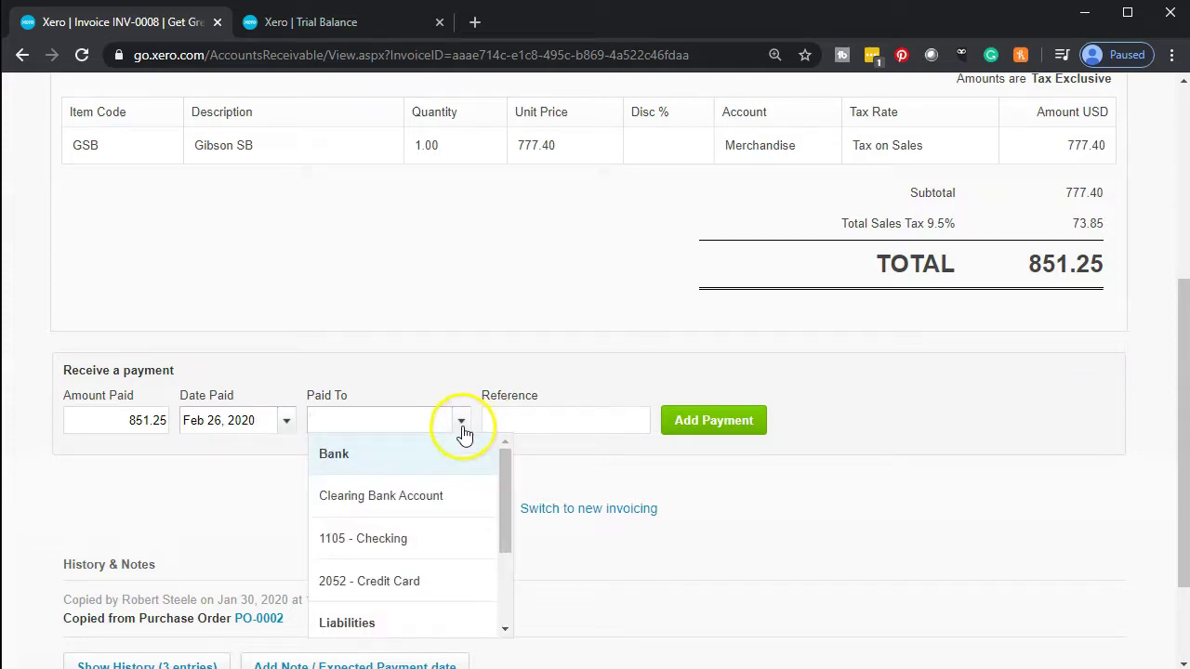
{"action": "left_click", "coordinate": [450, 499]}
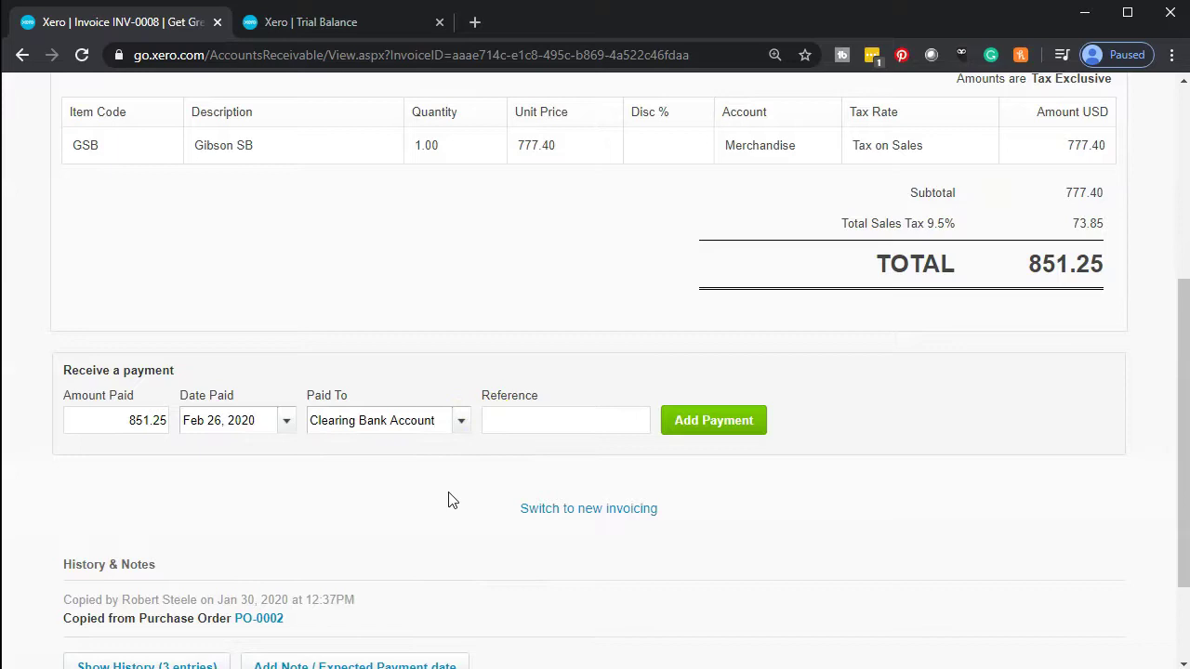
{"action": "left_click", "coordinate": [494, 425]}
{"action": "left_click", "coordinate": [499, 490]}
{"action": "left_click", "coordinate": [704, 435]}
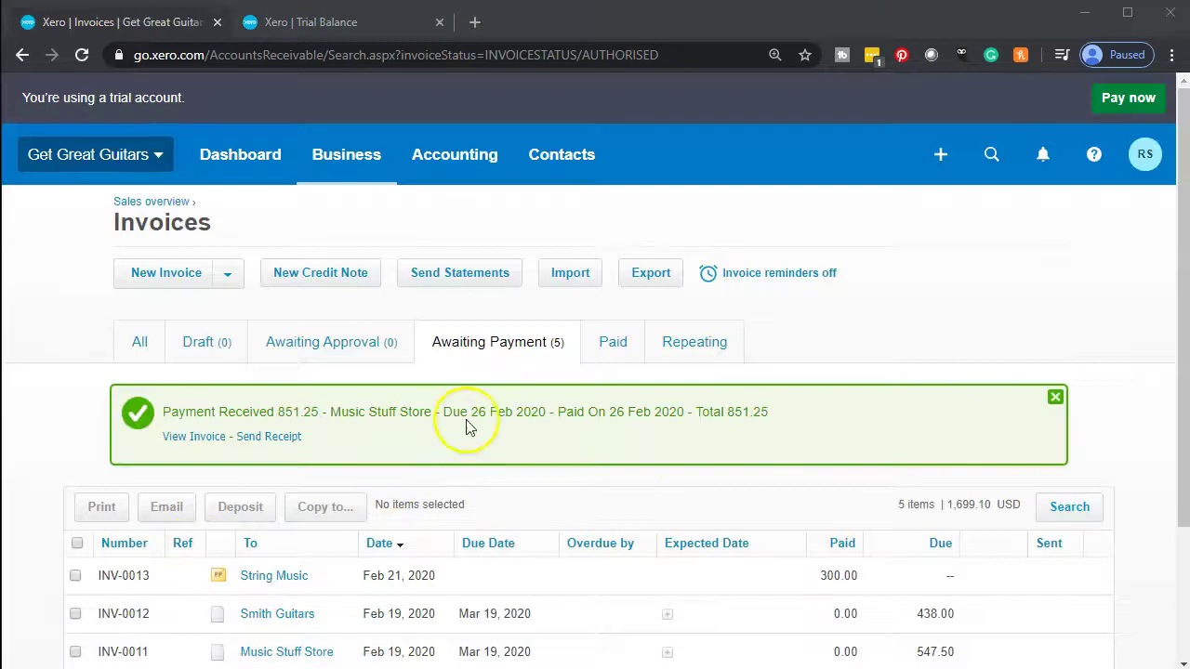
Show the paid invoices and check the entry for the Music Stuff Store payment.
{"action": "left_click", "coordinate": [613, 344]}
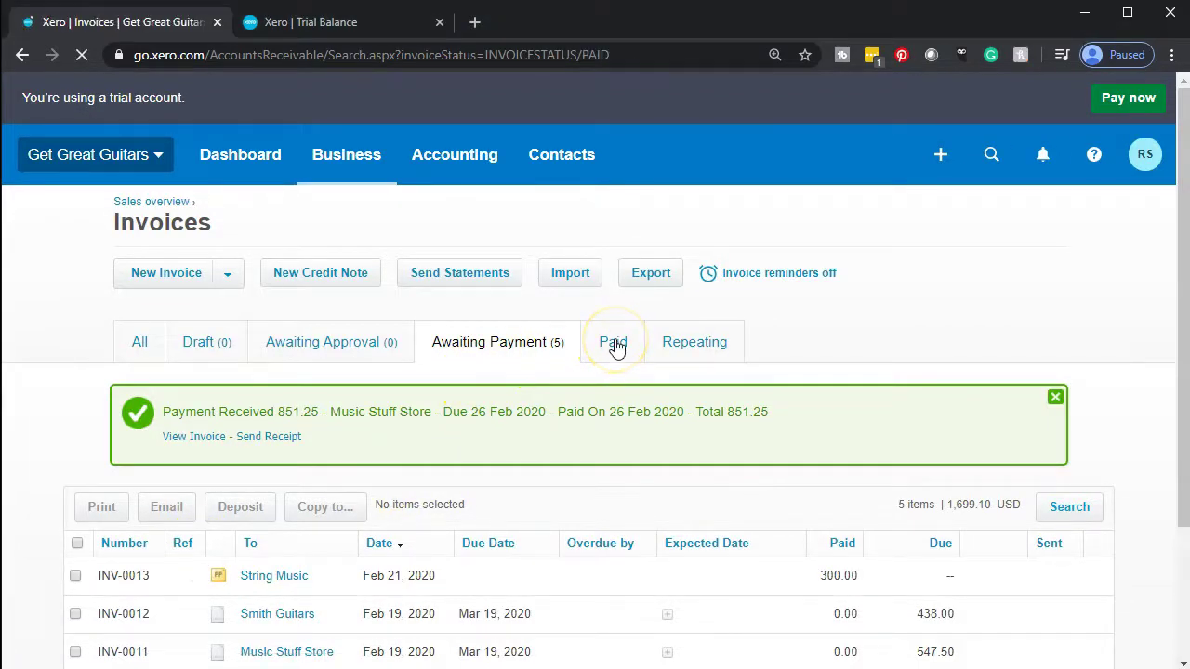
{"action": "scroll", "coordinate": [615, 346], "scroll_direction": "down", "scroll_amount": 2}
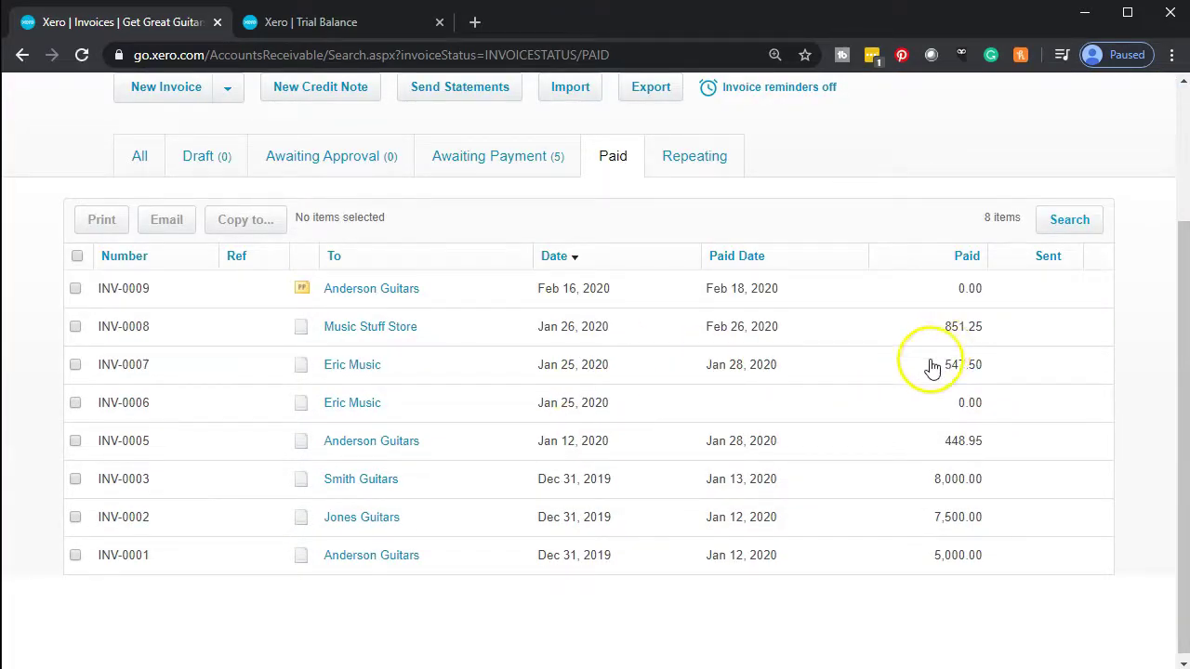
From the trial balance in the second browser tab, open the Clearing Bank Account transactions and examine the latest February entries.
{"action": "left_click", "coordinate": [337, 27]}
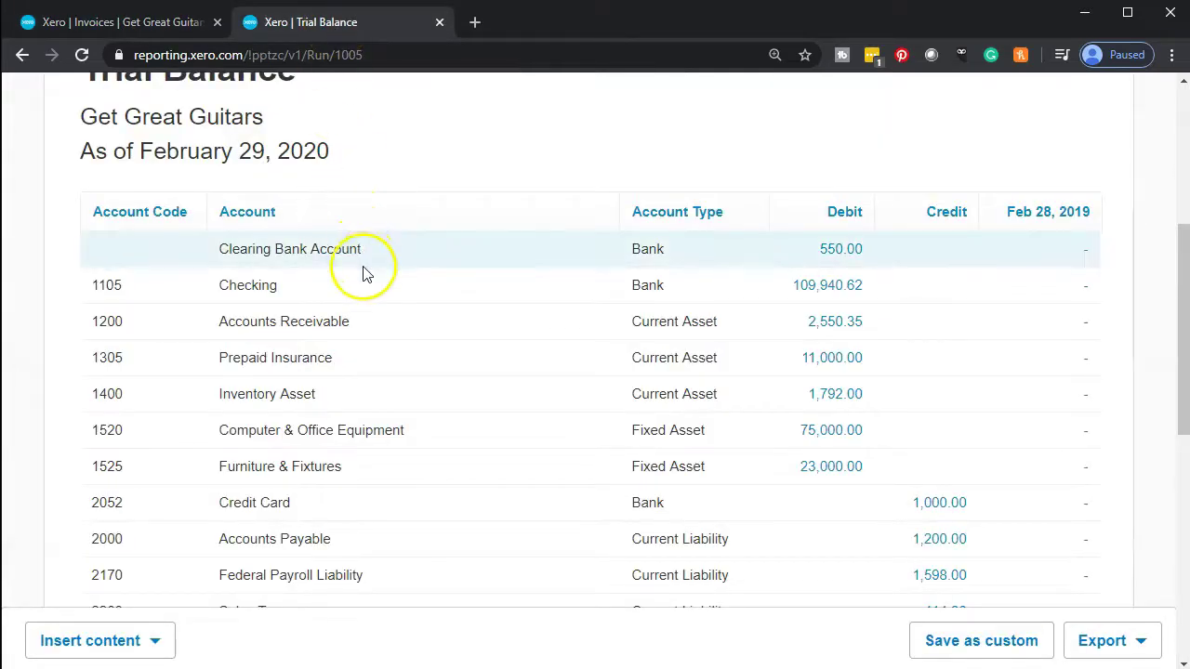
{"action": "left_click", "coordinate": [836, 260]}
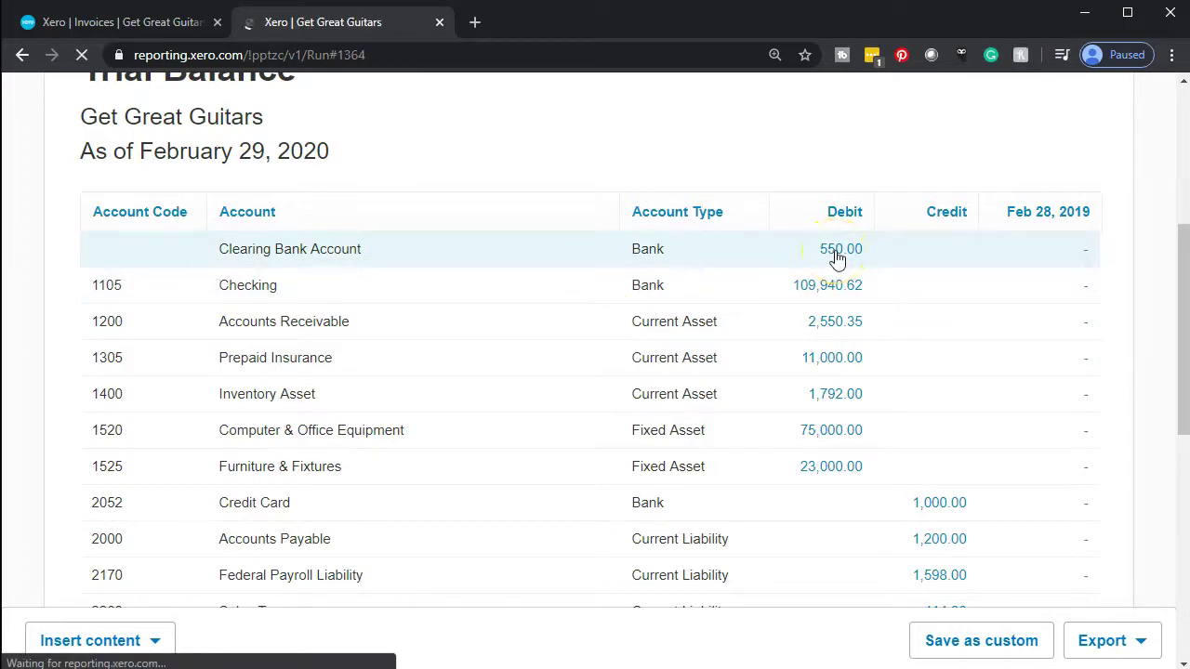
{"action": "left_click_drag", "start_coordinate": [814, 367], "coordinate": [779, 434]}
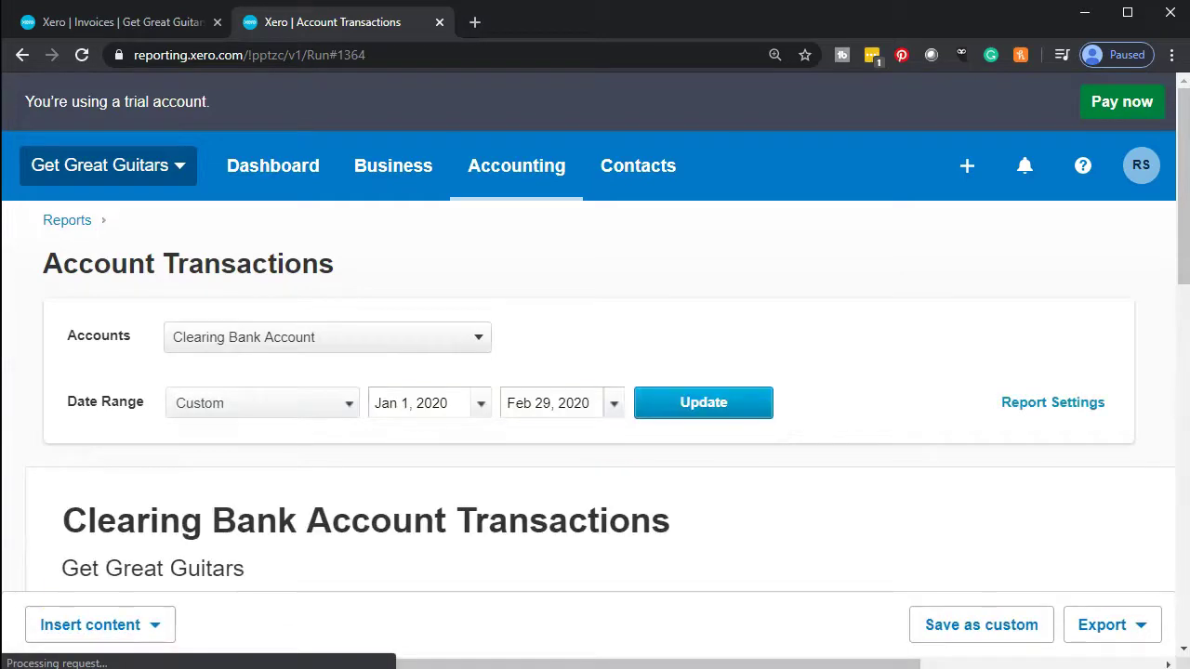
{"action": "scroll", "coordinate": [232, 514], "scroll_direction": "down", "scroll_amount": 7}
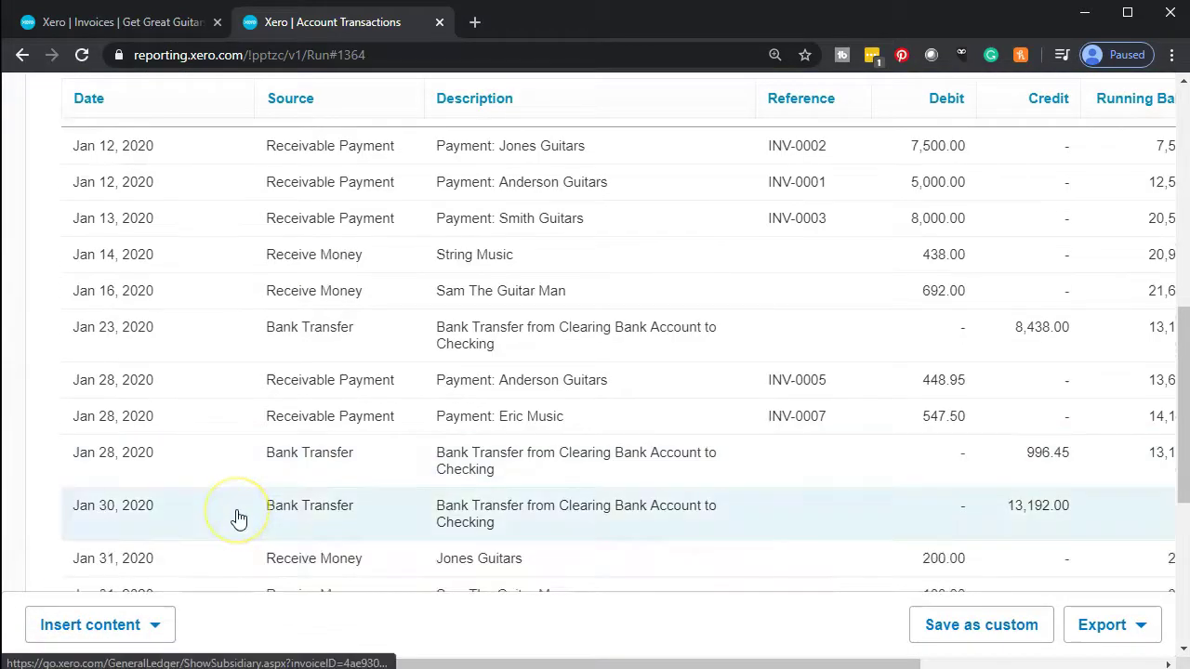
{"action": "scroll", "coordinate": [239, 518], "scroll_direction": "down", "scroll_amount": 4}
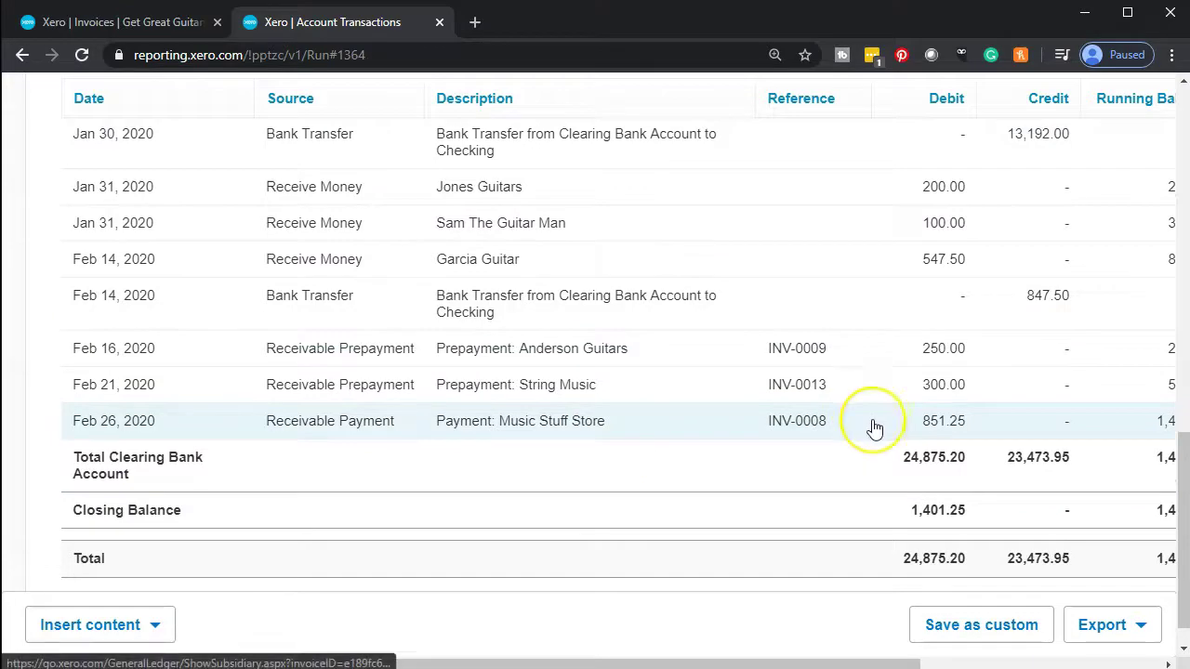
From the trial balance, open the Accounts Receivable transactions, examine the latest February entries, and return to the trial balance.
{"action": "left_click", "coordinate": [22, 56]}
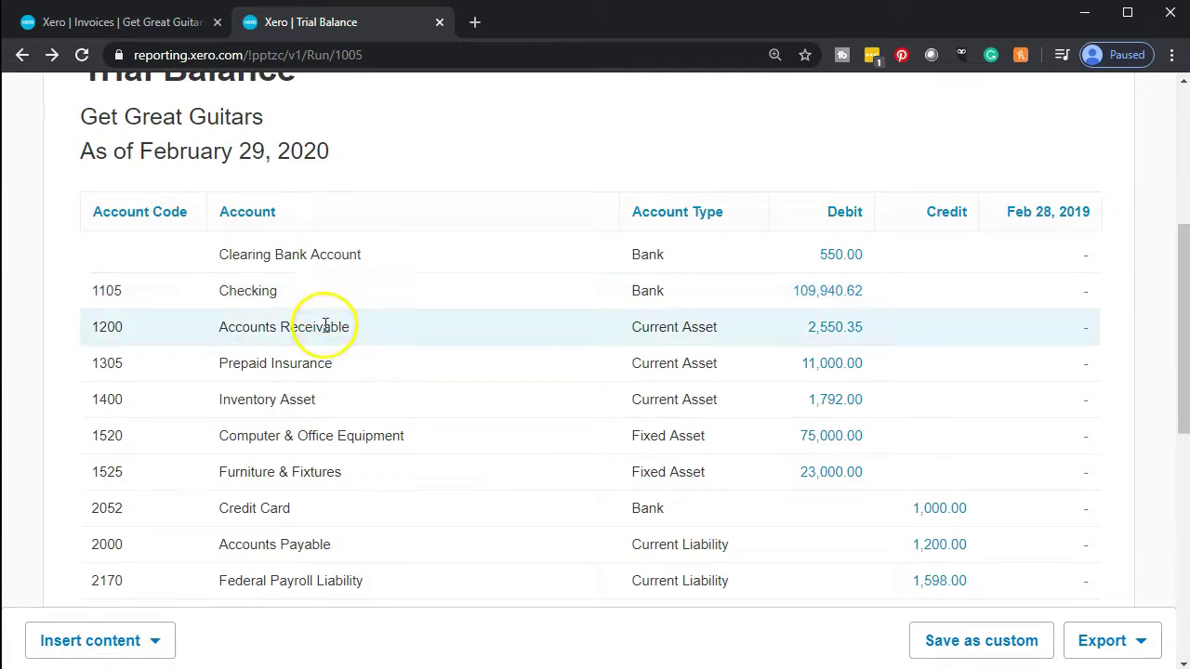
{"action": "left_click", "coordinate": [823, 338]}
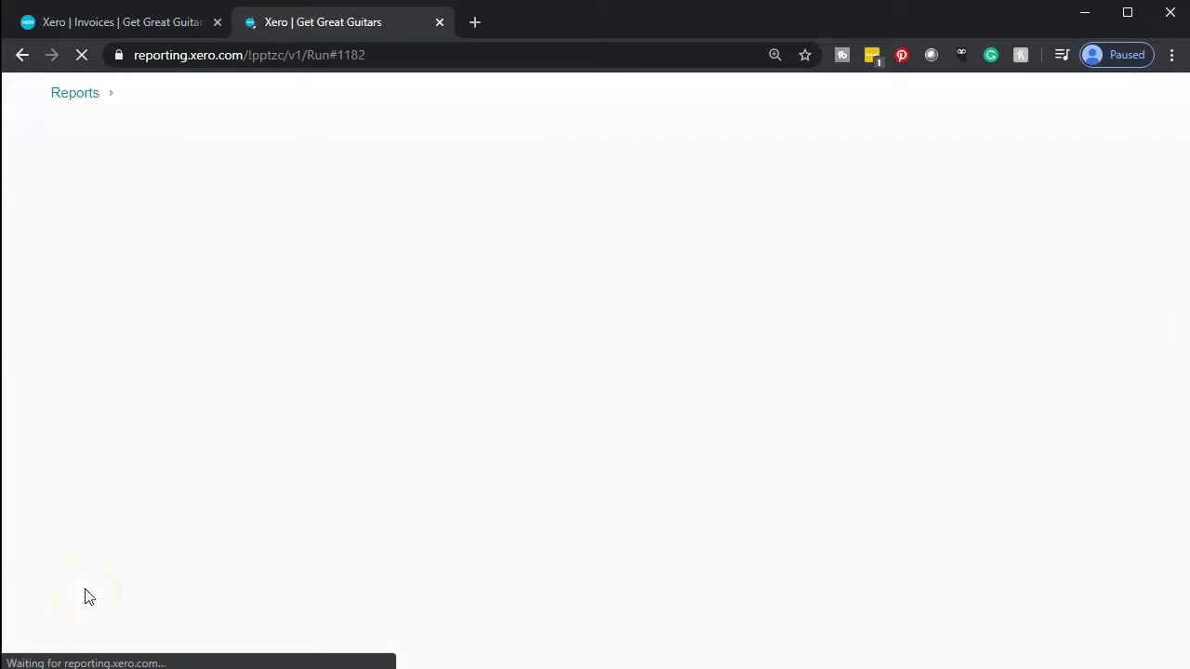
{"action": "left_click", "coordinate": [87, 583]}
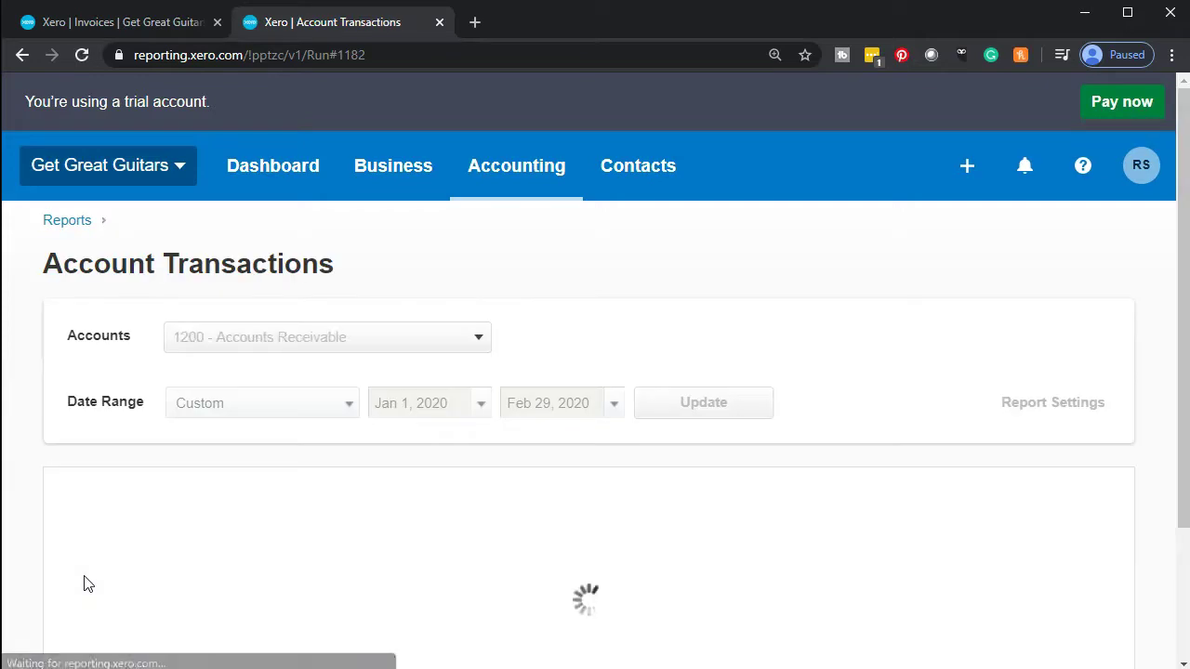
{"action": "scroll", "coordinate": [83, 582], "scroll_direction": "down", "scroll_amount": 1}
{"action": "left_click", "coordinate": [48, 640]}
{"action": "scroll", "coordinate": [183, 405], "scroll_direction": "down", "scroll_amount": 8}
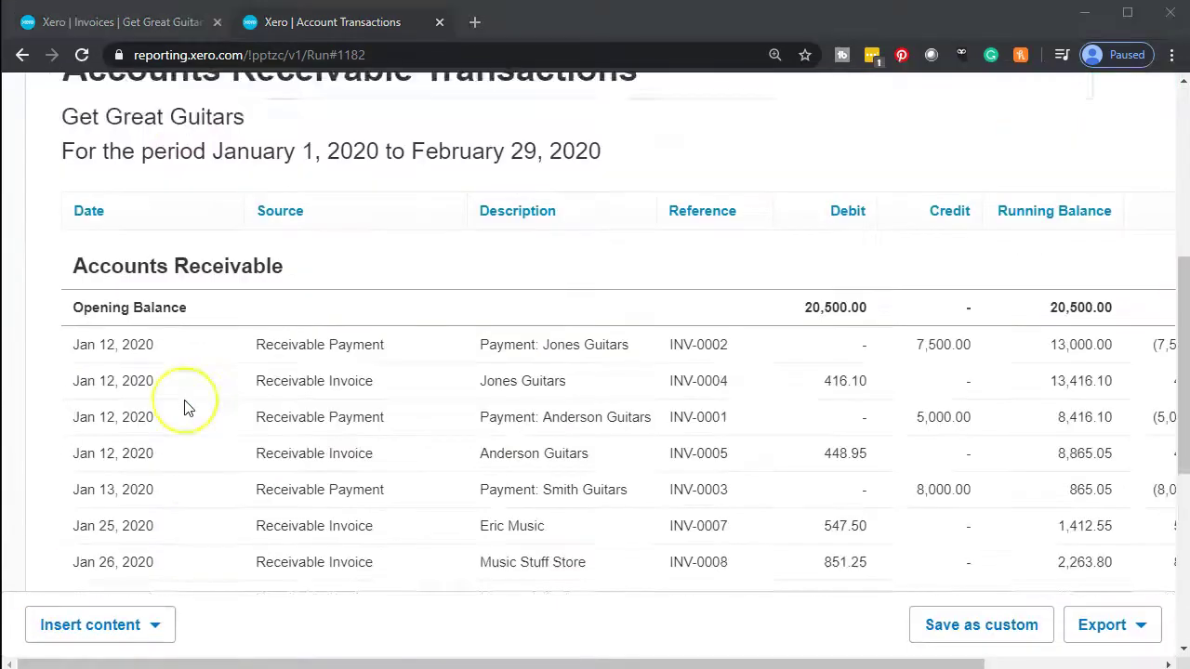
{"action": "scroll", "coordinate": [183, 405], "scroll_direction": "down", "scroll_amount": 1}
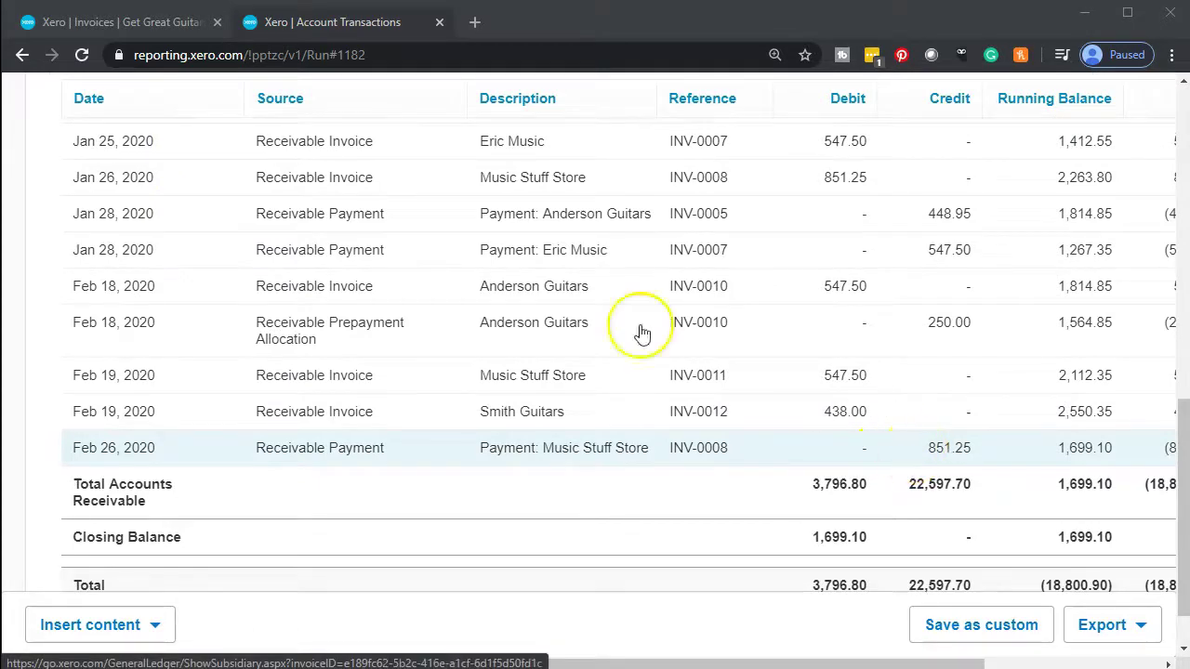
{"action": "left_click", "coordinate": [22, 54]}
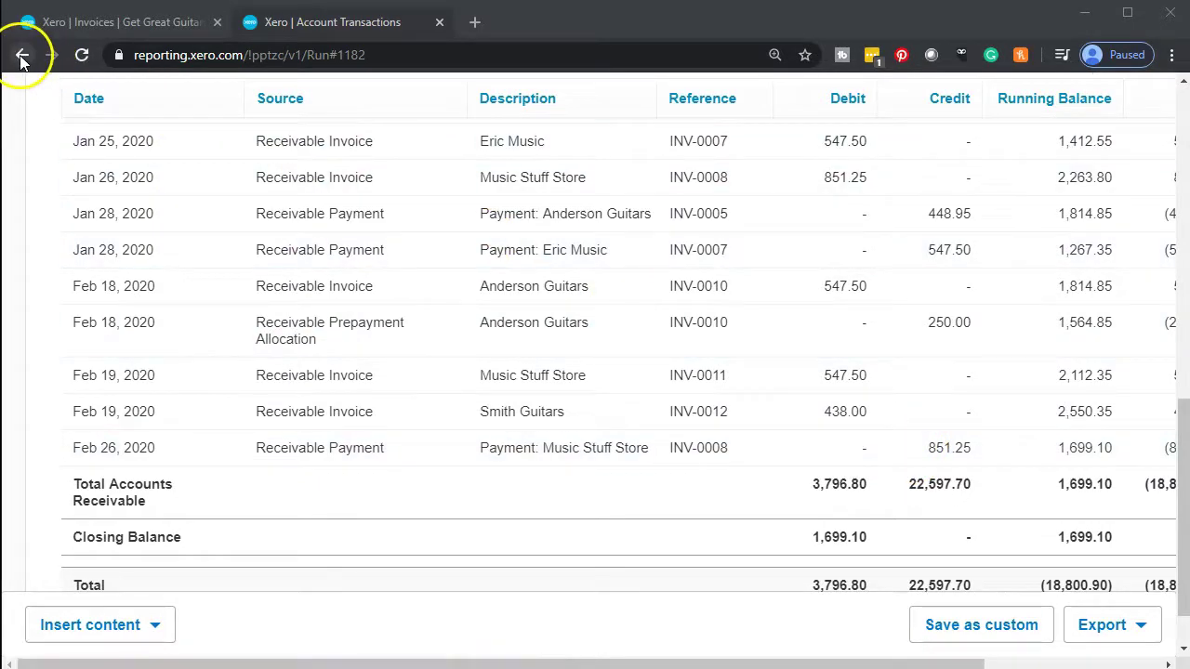
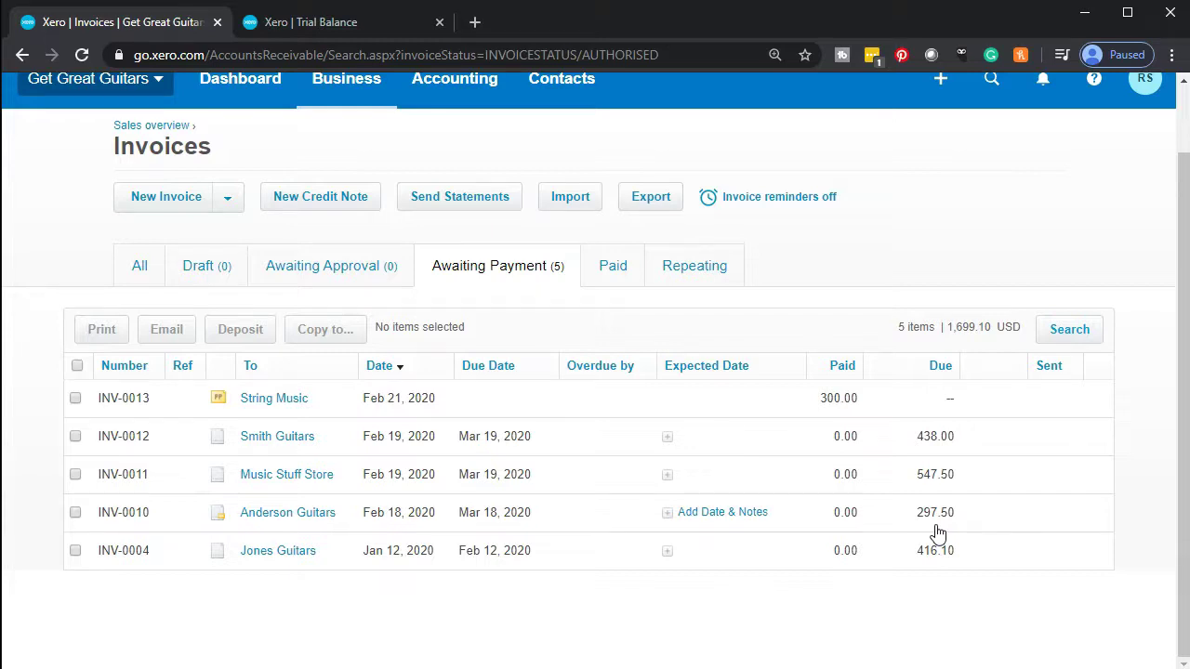
In the first browser tab, open the Feb 18, 2020 Anderson Guitars invoice awaiting payment and review its prepayment and amount due.
{"action": "left_click", "coordinate": [284, 525]}
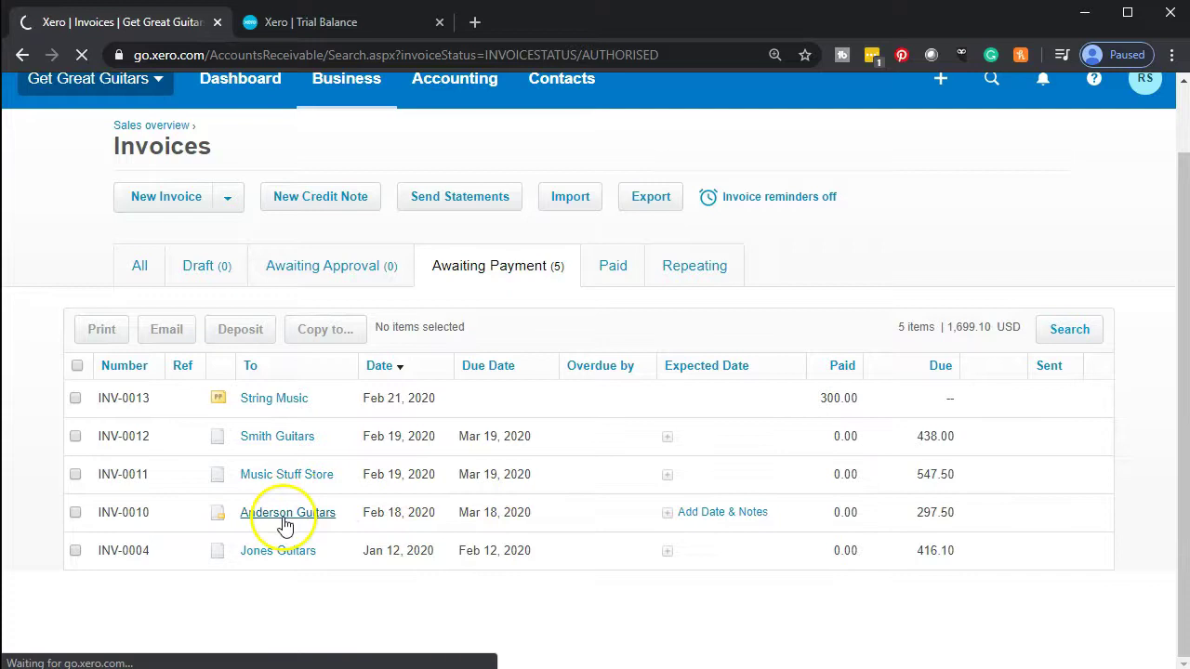
{"action": "scroll", "coordinate": [491, 492], "scroll_direction": "down", "scroll_amount": 2}
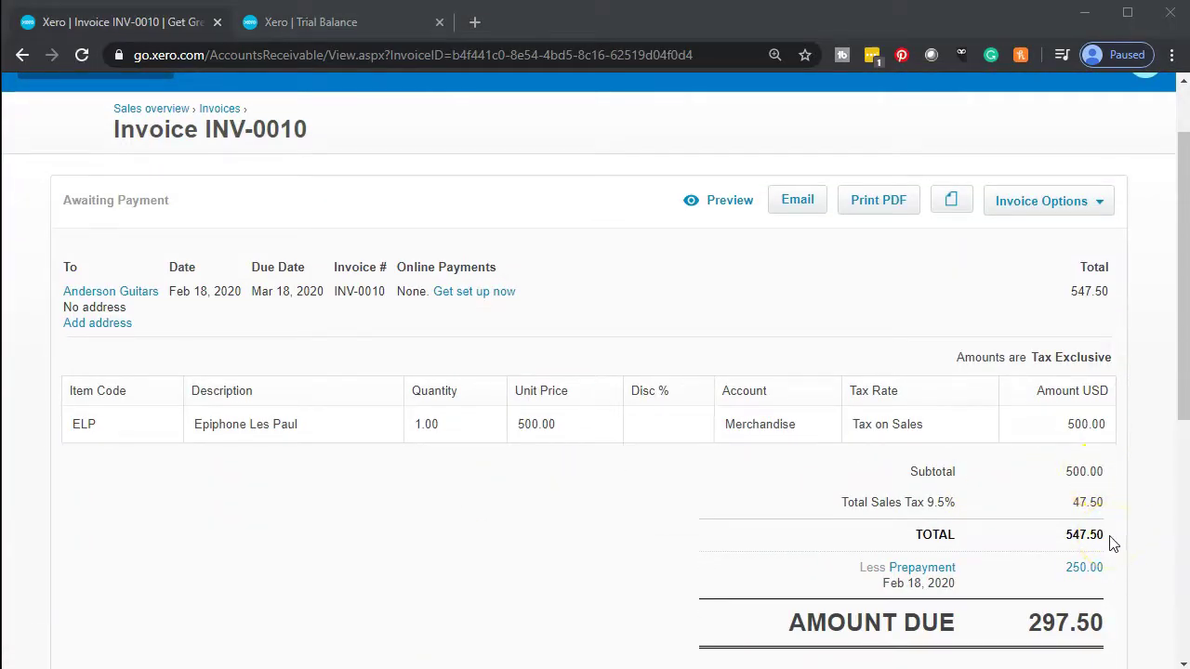
{"action": "scroll", "coordinate": [1113, 544], "scroll_direction": "down", "scroll_amount": 1}
{"action": "left_click", "coordinate": [1090, 489]}
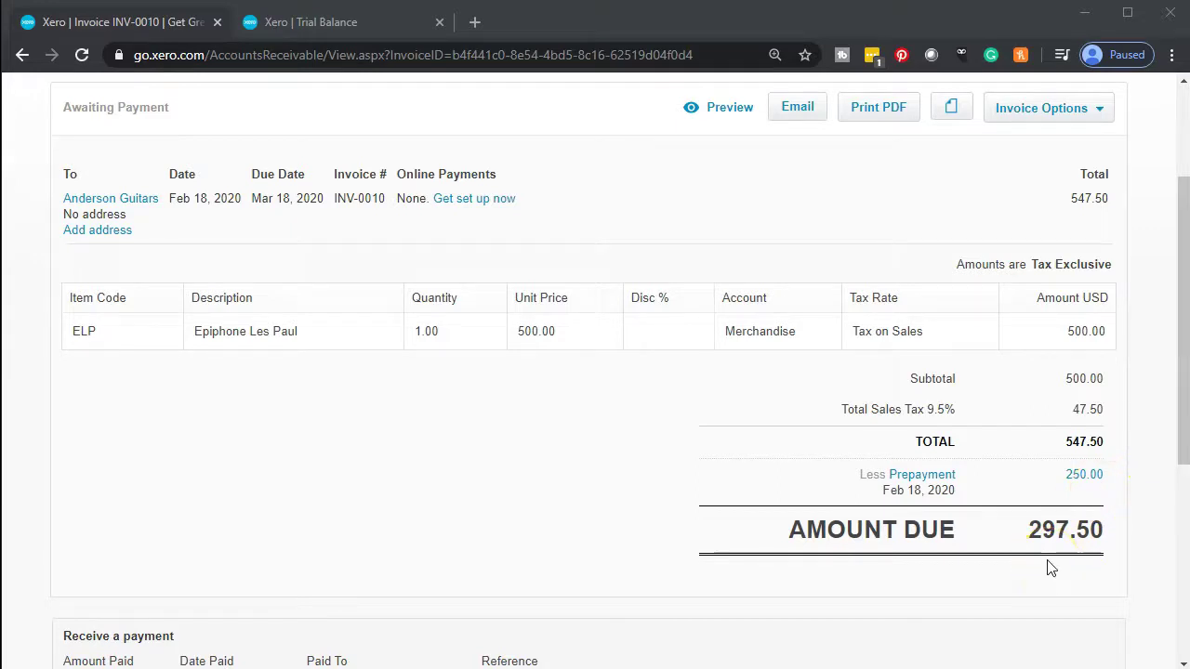
{"action": "scroll", "coordinate": [1050, 569], "scroll_direction": "down", "scroll_amount": 3}
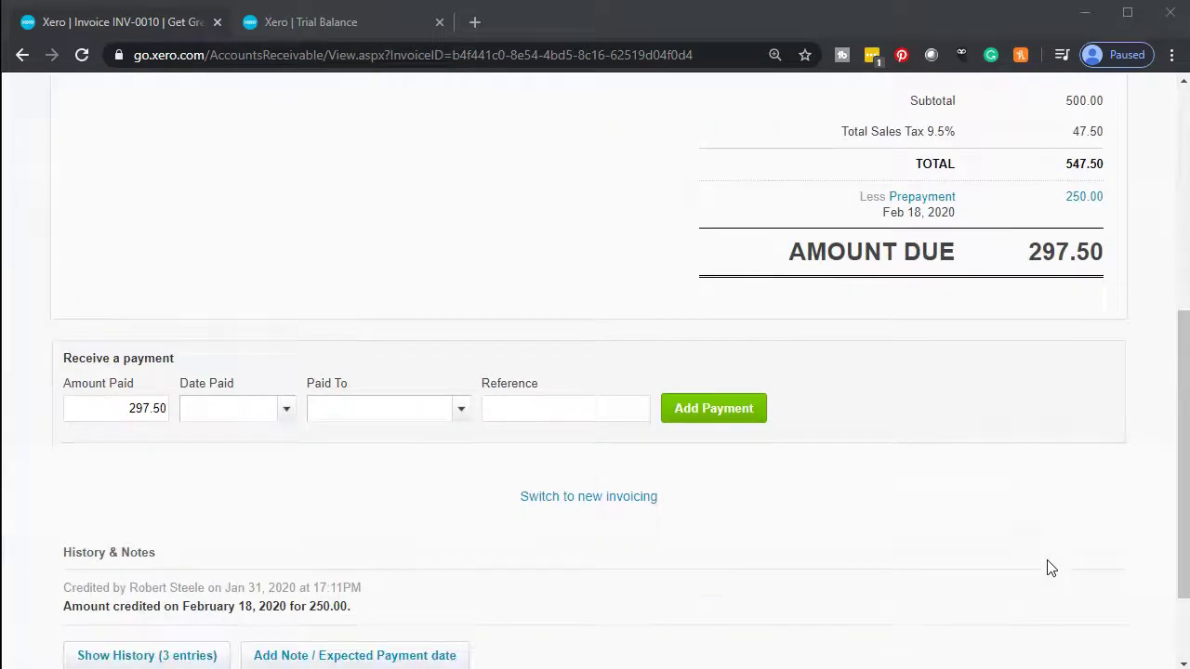
{"action": "scroll", "coordinate": [128, 433], "scroll_direction": "down", "scroll_amount": 2}
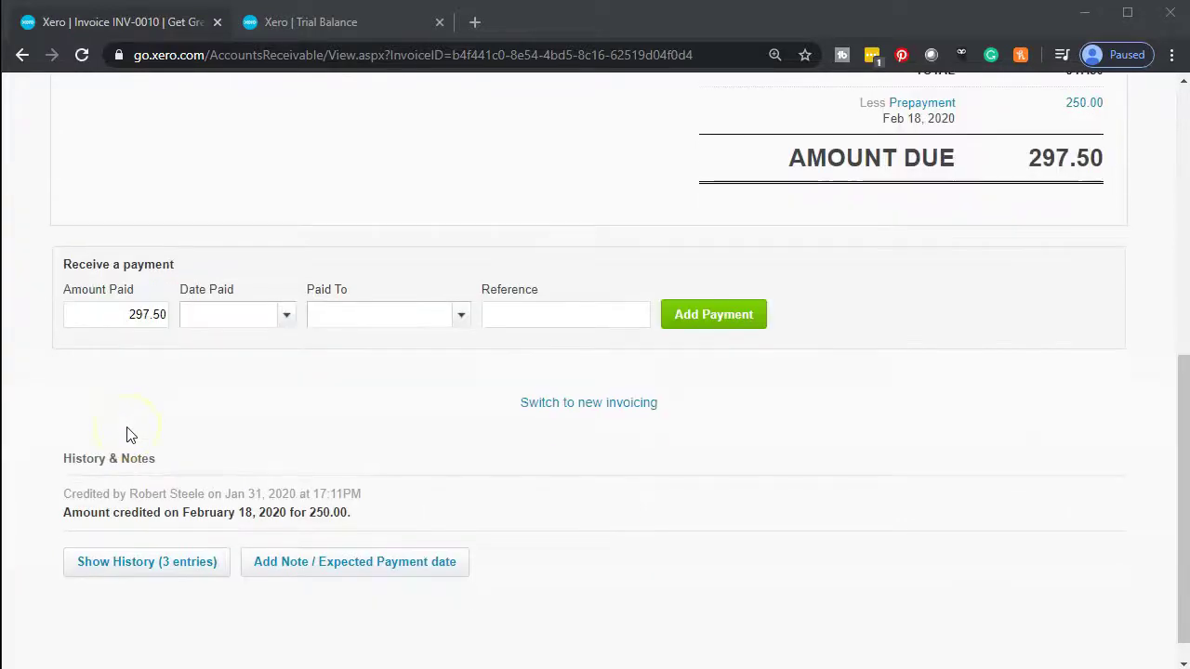
Show the Anderson Guitars invoice's history and examine its entries.
{"action": "scroll", "coordinate": [106, 353], "scroll_direction": "down", "scroll_amount": 2}
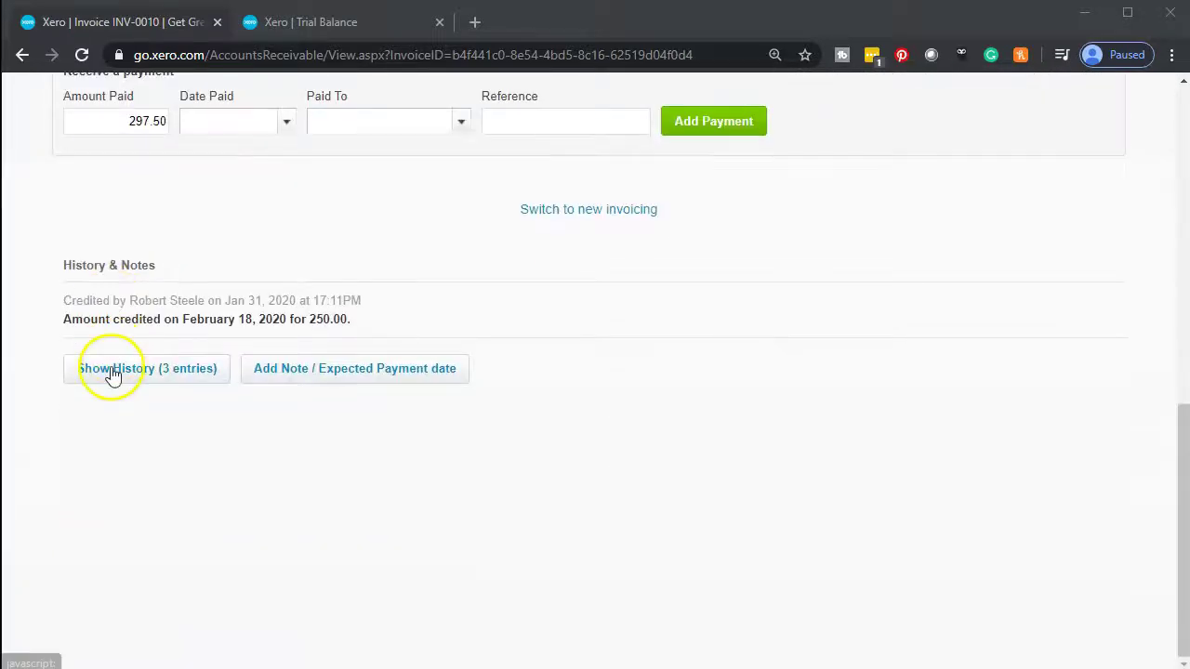
{"action": "left_click", "coordinate": [106, 372]}
{"action": "scroll", "coordinate": [98, 420], "scroll_direction": "up", "scroll_amount": 2}
{"action": "scroll", "coordinate": [107, 502], "scroll_direction": "down", "scroll_amount": 2}
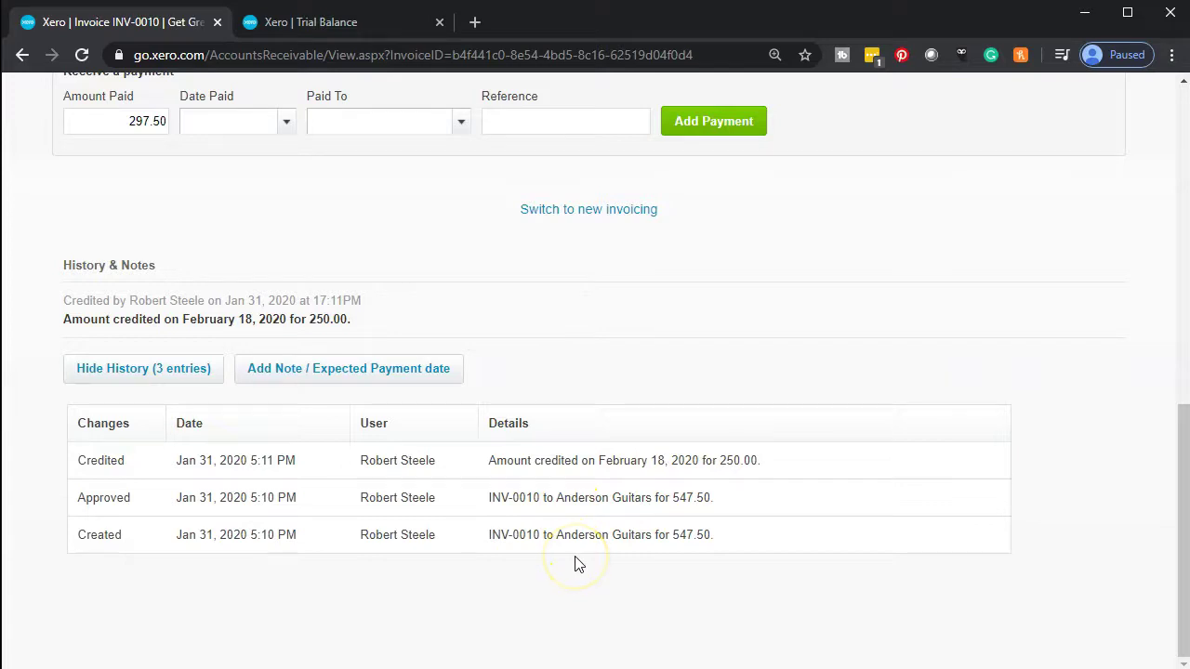
Record a payment of 297.50 on the invoice, dated Feb 26, 2020 and paid to Clearing Bank Account.
{"action": "scroll", "coordinate": [574, 564], "scroll_direction": "up", "scroll_amount": 4}
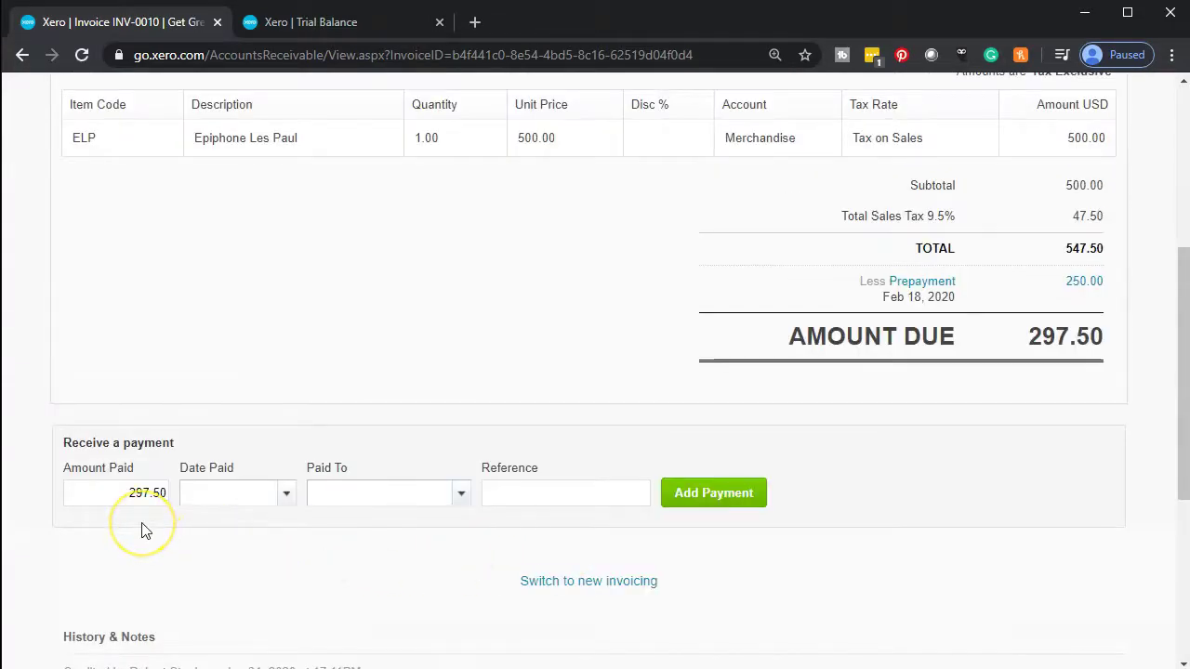
{"action": "left_click", "coordinate": [291, 495]}
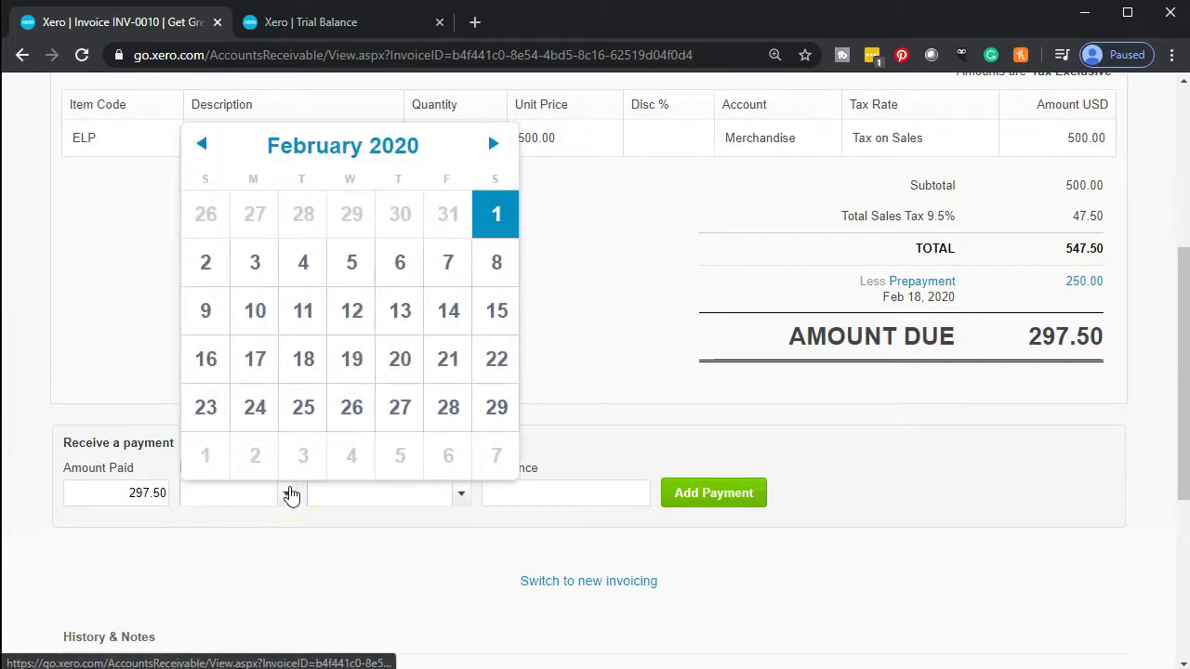
{"action": "left_click", "coordinate": [350, 414]}
{"action": "left_click", "coordinate": [465, 499]}
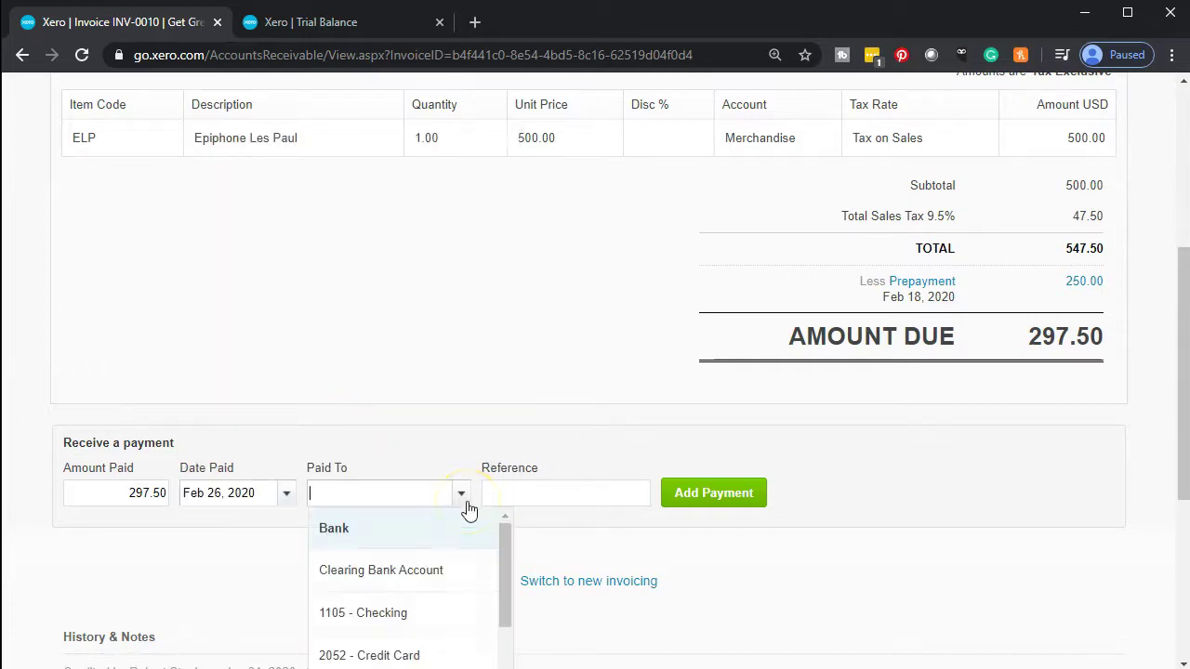
{"action": "left_click", "coordinate": [459, 574]}
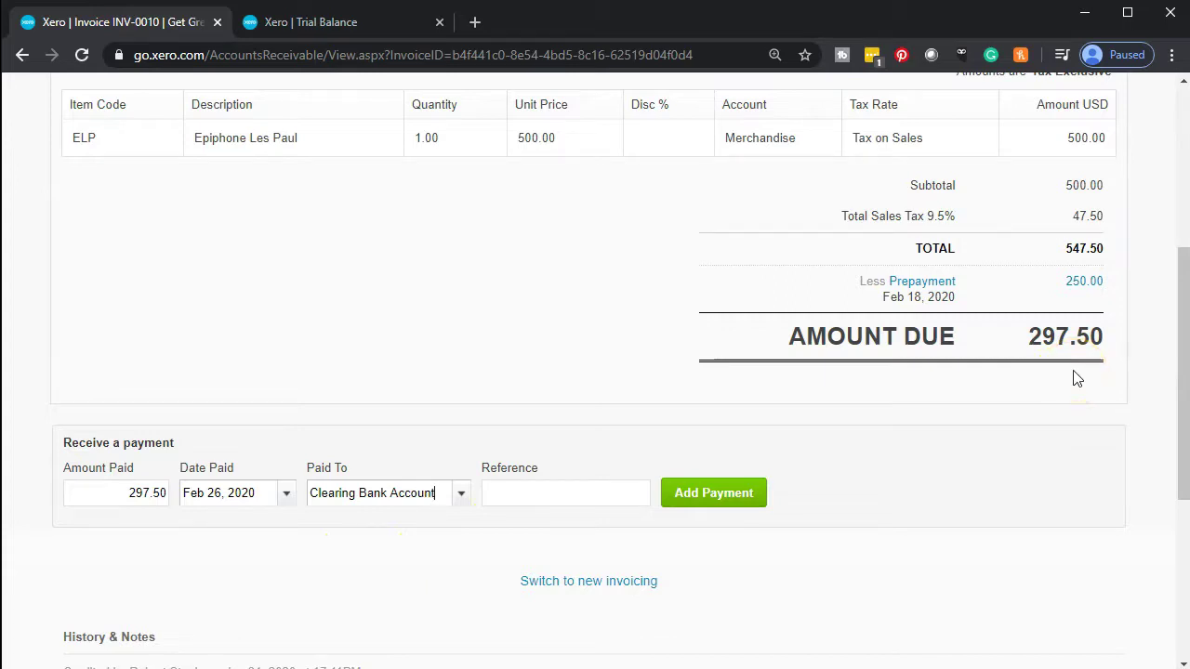
{"action": "left_click", "coordinate": [732, 502]}
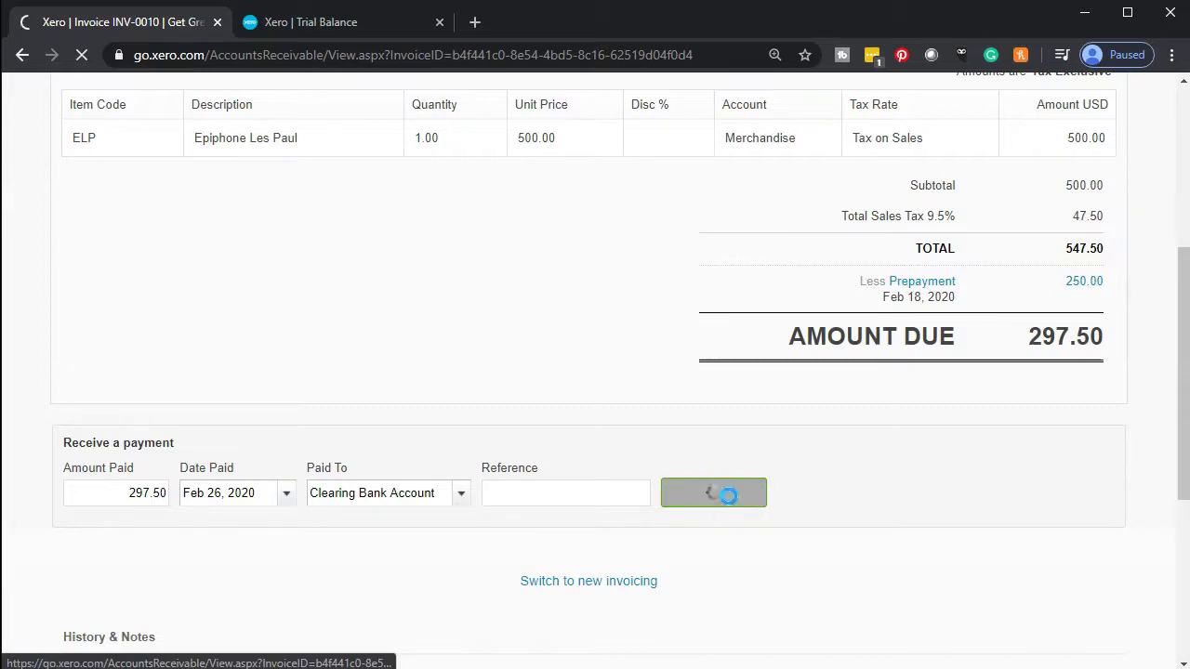
Switch to the trial balance in the second browser tab and refresh the report as of Feb 29, 2020.
{"action": "left_click", "coordinate": [332, 36]}
{"action": "scroll", "coordinate": [539, 288], "scroll_direction": "up", "scroll_amount": 4}
{"action": "left_click", "coordinate": [621, 331]}
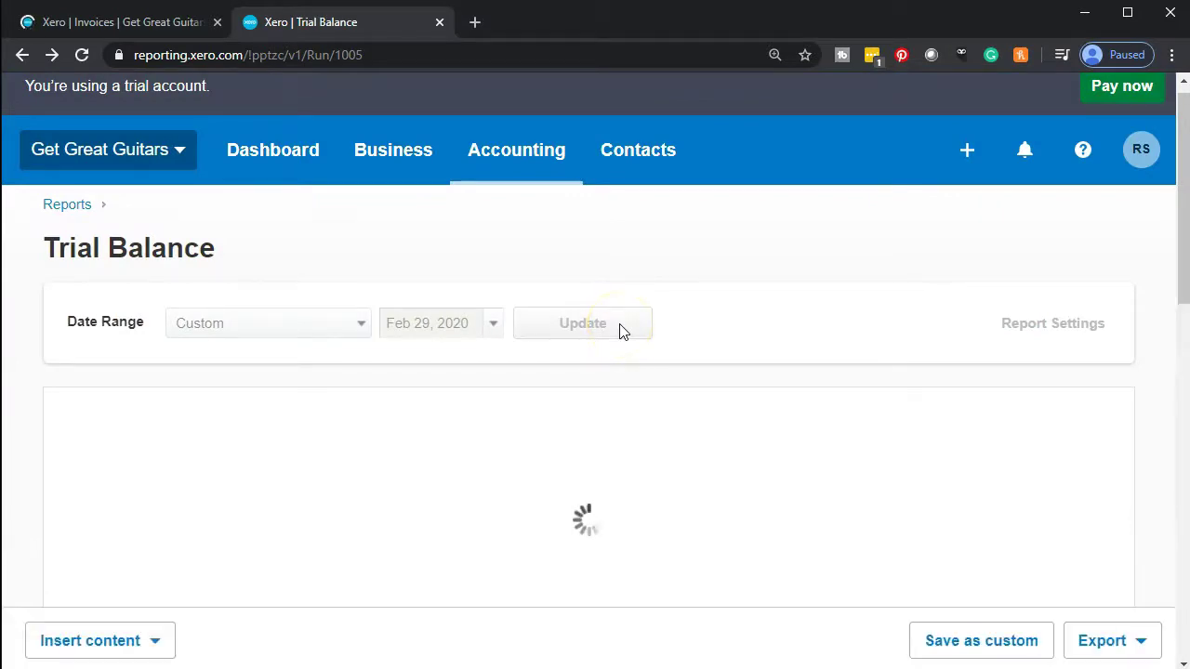
{"action": "scroll", "coordinate": [621, 331], "scroll_direction": "down", "scroll_amount": 3}
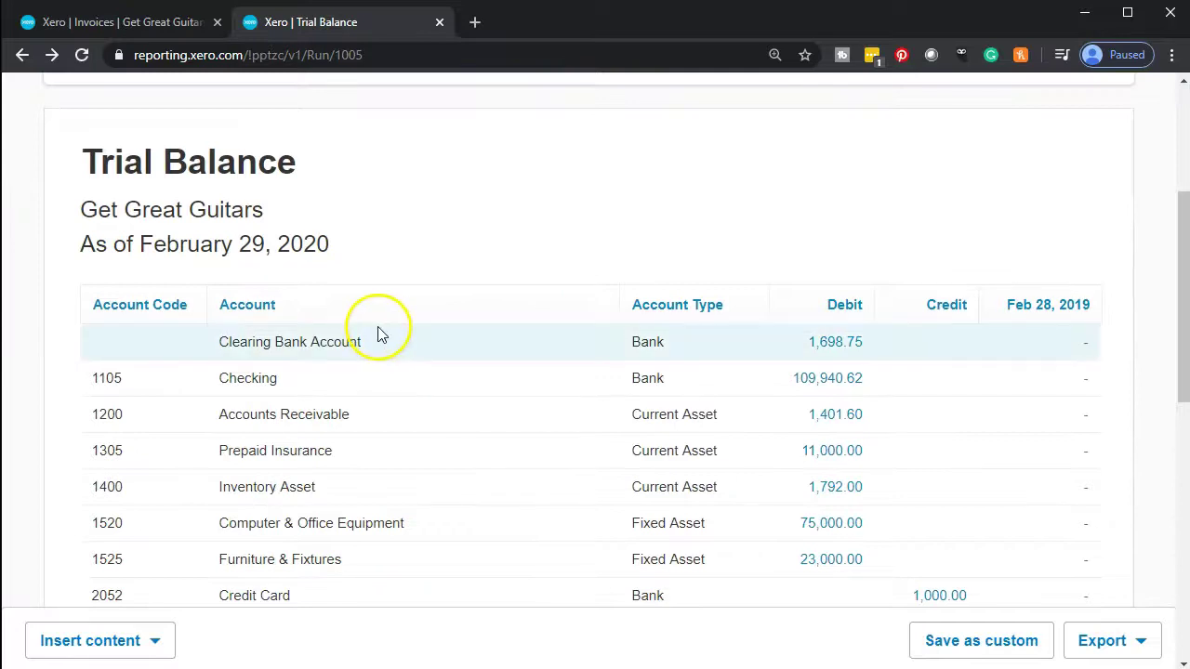
Open the Clearing Bank Account transactions, check the Anderson Guitars payment entry, and return to the trial balance.
{"action": "left_click", "coordinate": [837, 352]}
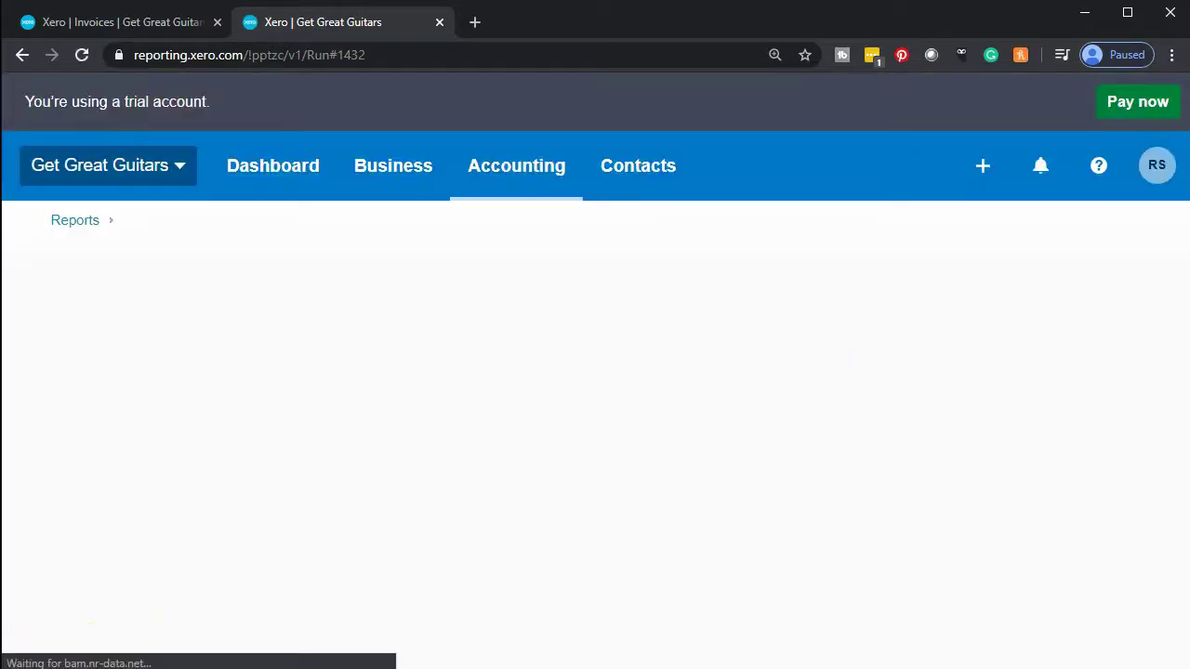
{"action": "scroll", "coordinate": [307, 456], "scroll_direction": "down", "scroll_amount": 8}
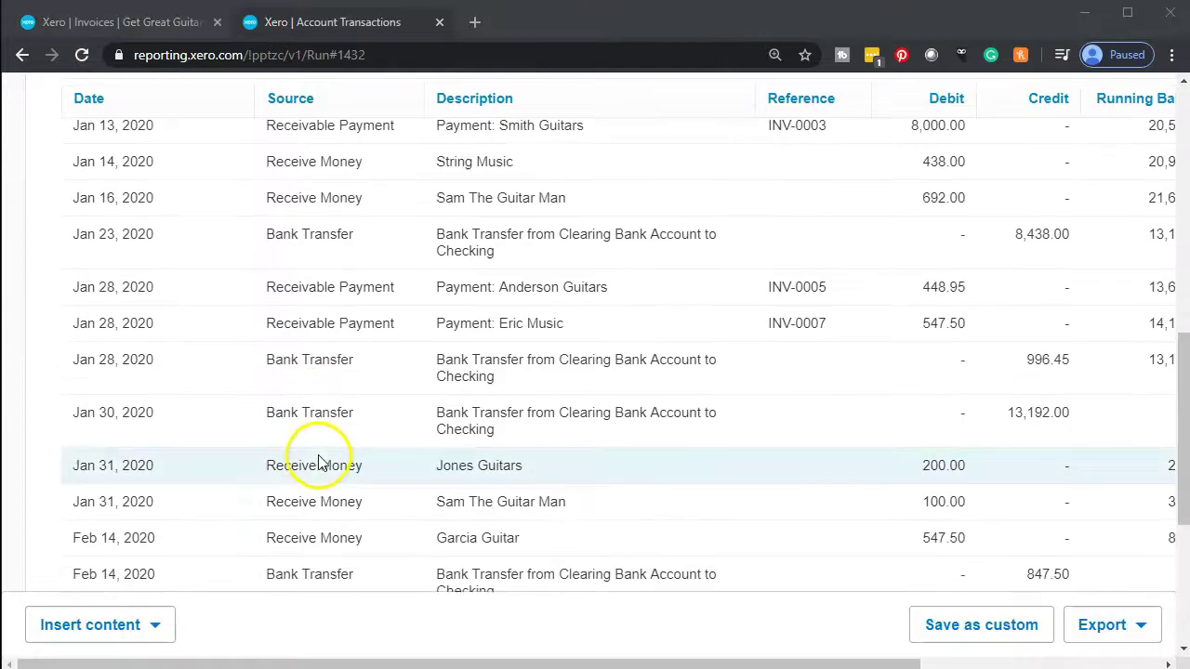
{"action": "scroll", "coordinate": [319, 460], "scroll_direction": "down", "scroll_amount": 2}
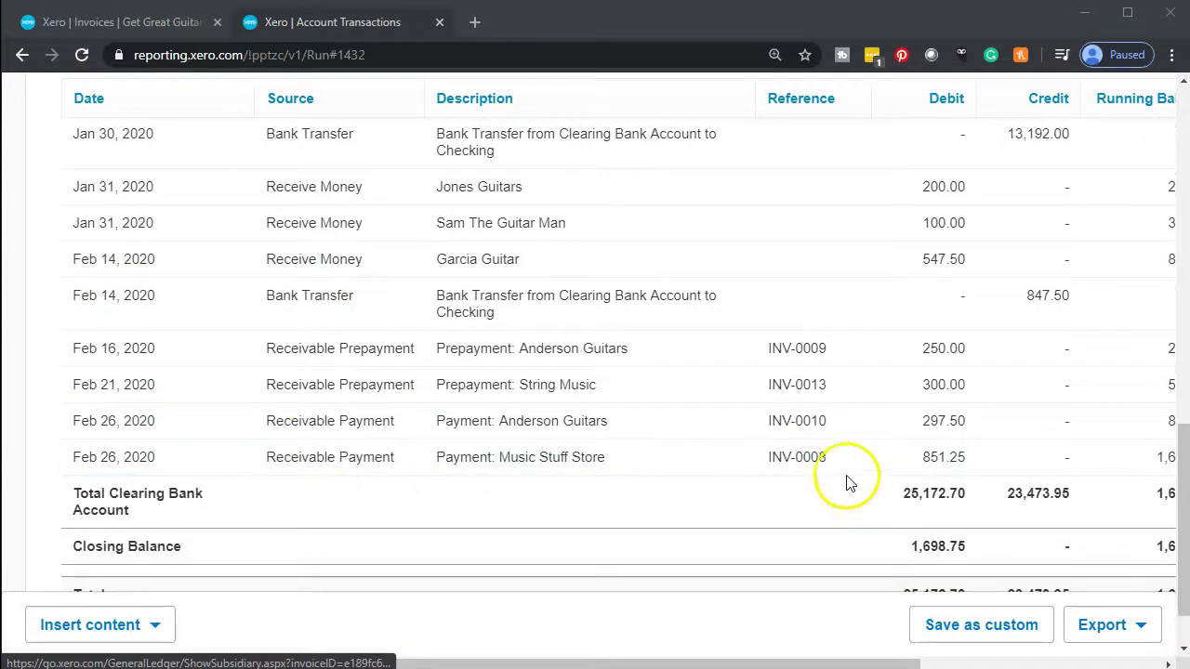
{"action": "left_click", "coordinate": [20, 58]}
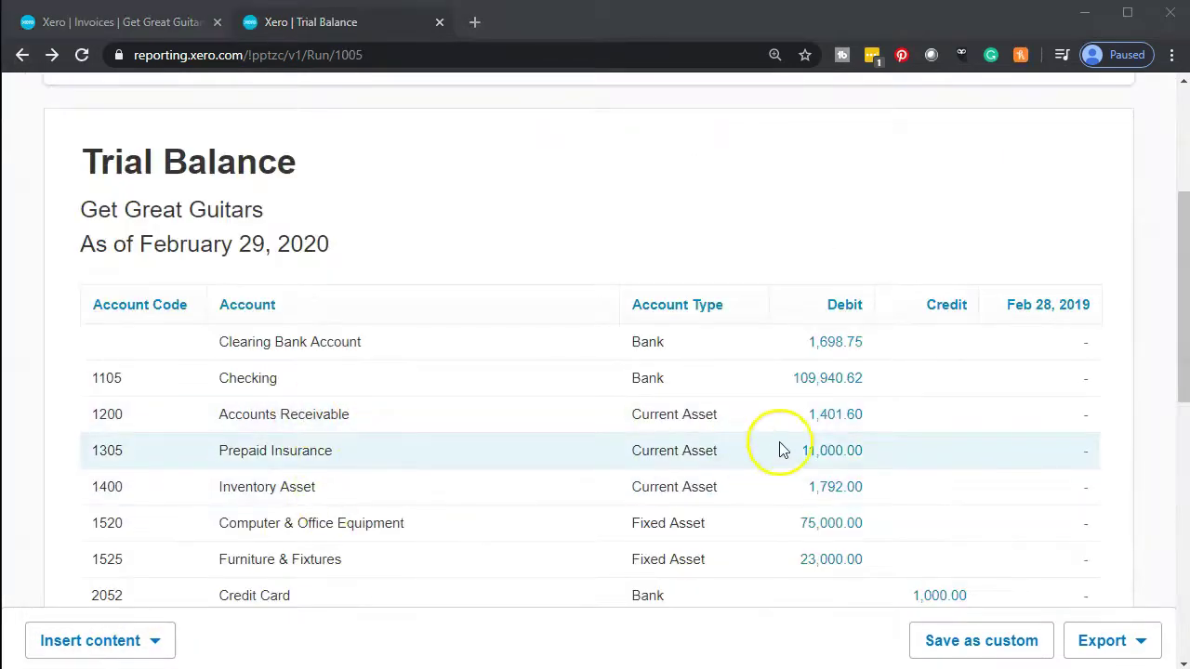
Open the Accounts Receivable transactions, check the Anderson Guitars payment entry, and return to the trial balance.
{"action": "left_click", "coordinate": [828, 425]}
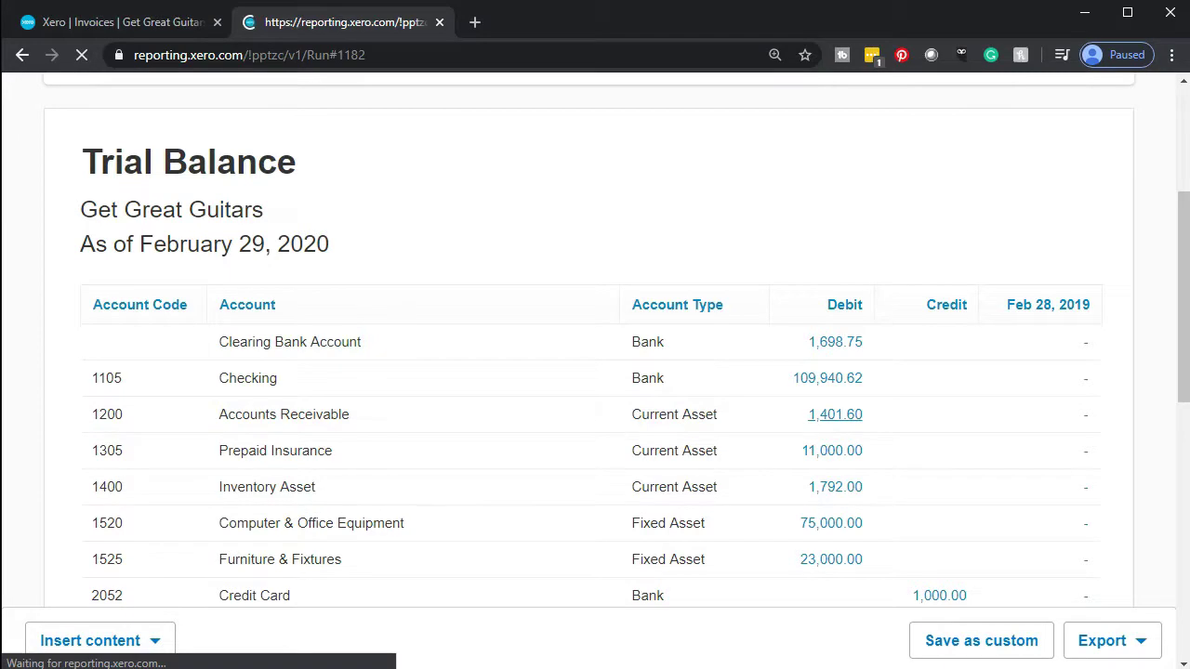
{"action": "scroll", "coordinate": [314, 526], "scroll_direction": "down", "scroll_amount": 5}
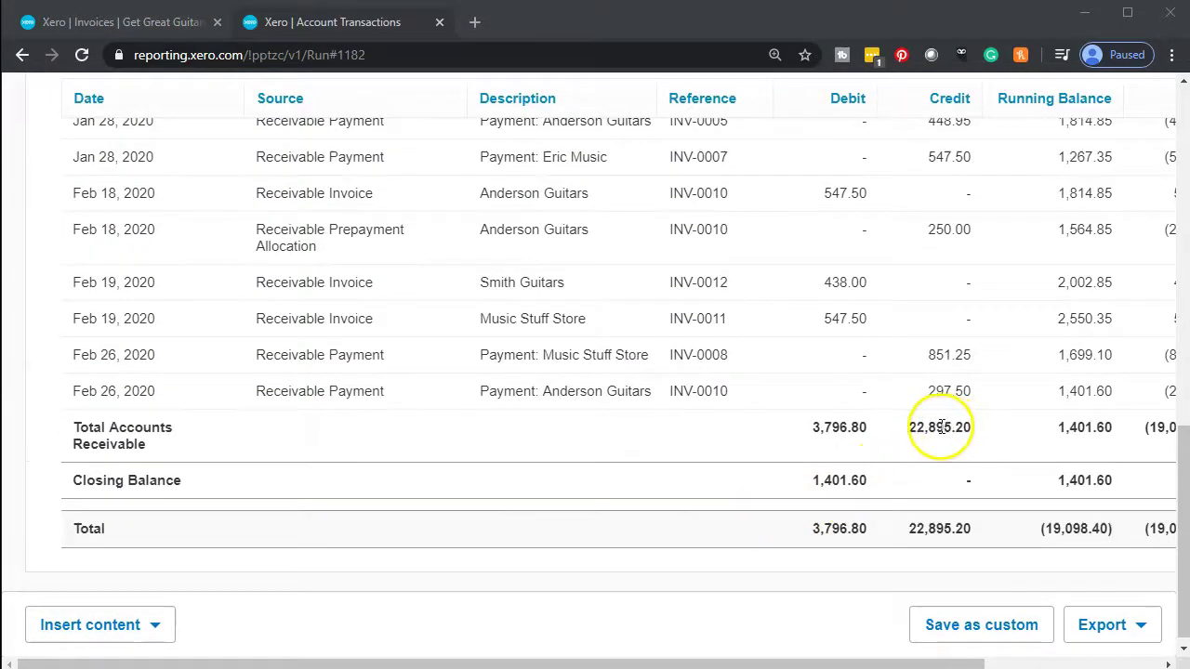
{"action": "scroll", "coordinate": [576, 500], "scroll_direction": "up", "scroll_amount": 1}
{"action": "scroll", "coordinate": [576, 497], "scroll_direction": "up", "scroll_amount": 8}
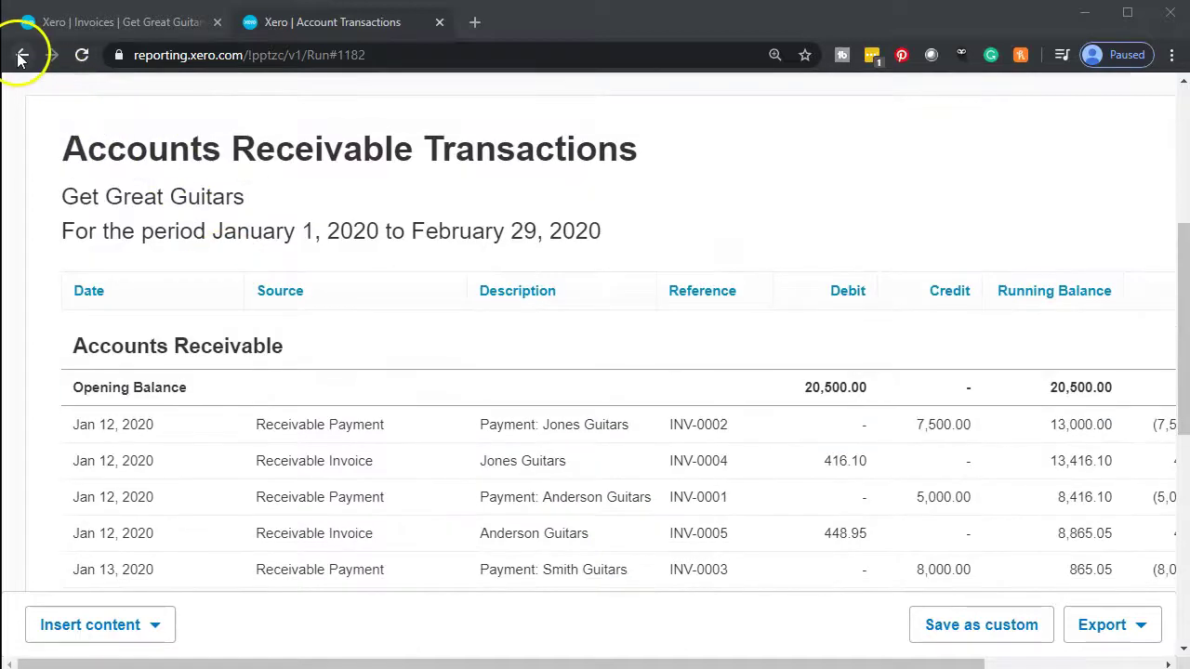
{"action": "left_click", "coordinate": [21, 58]}
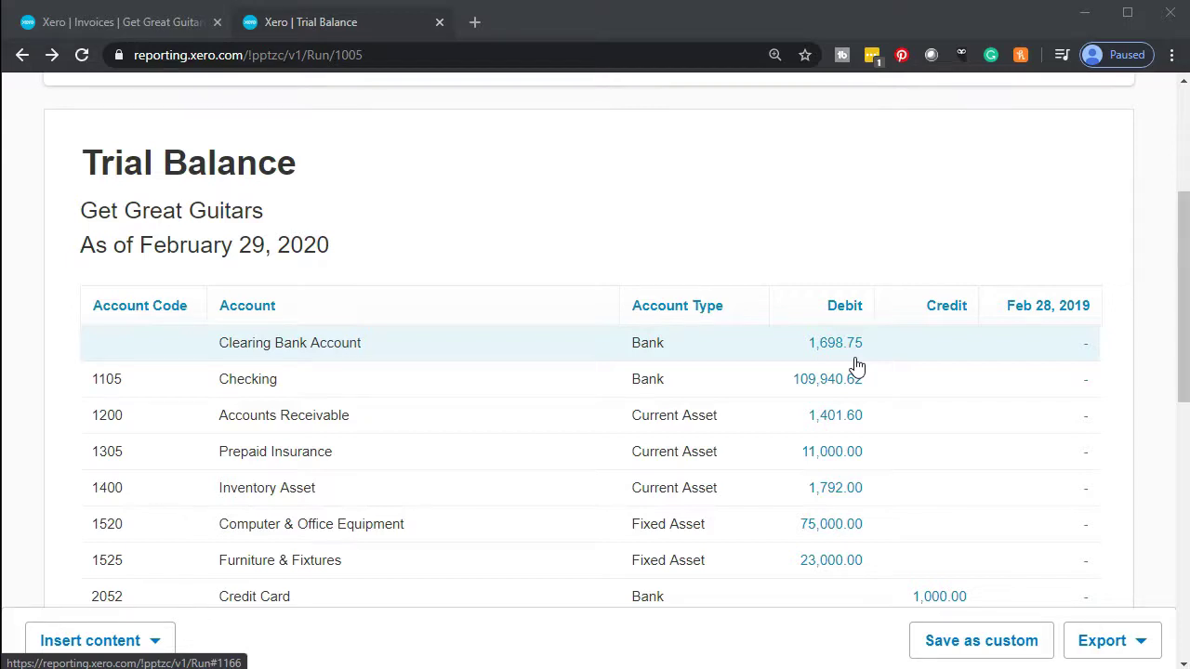
{"action": "left_click", "coordinate": [869, 354]}
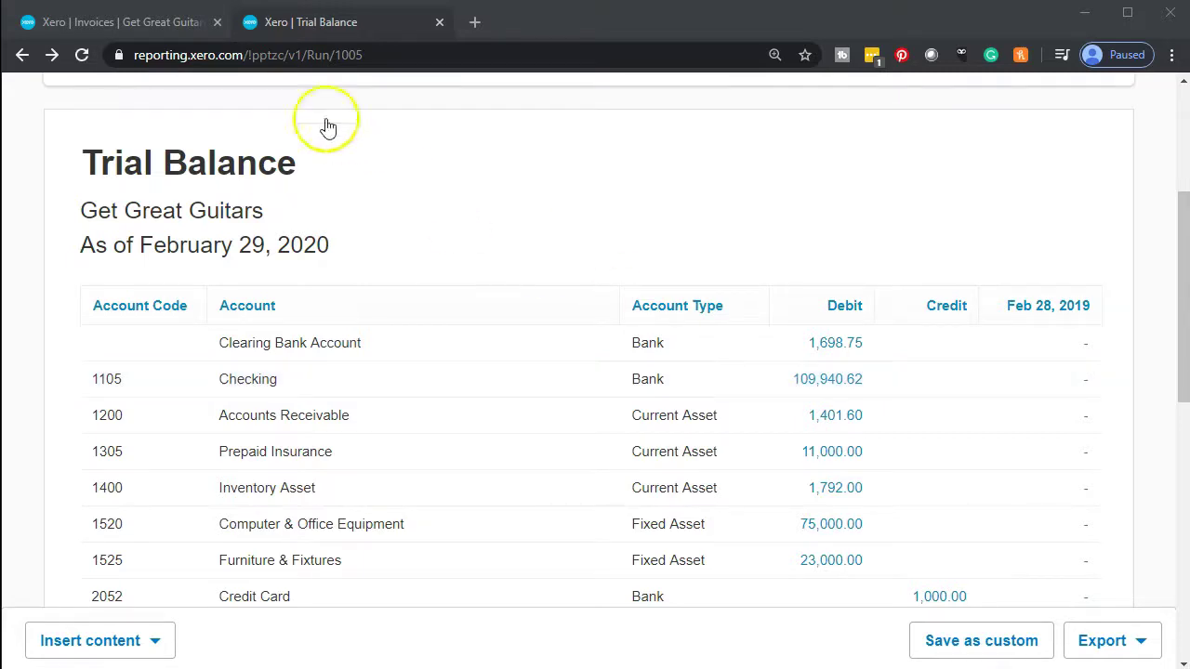
Start a new money transfer from Clearing Bank Account to Checking, dated Feb 26, 2020.
{"action": "left_click", "coordinate": [146, 27]}
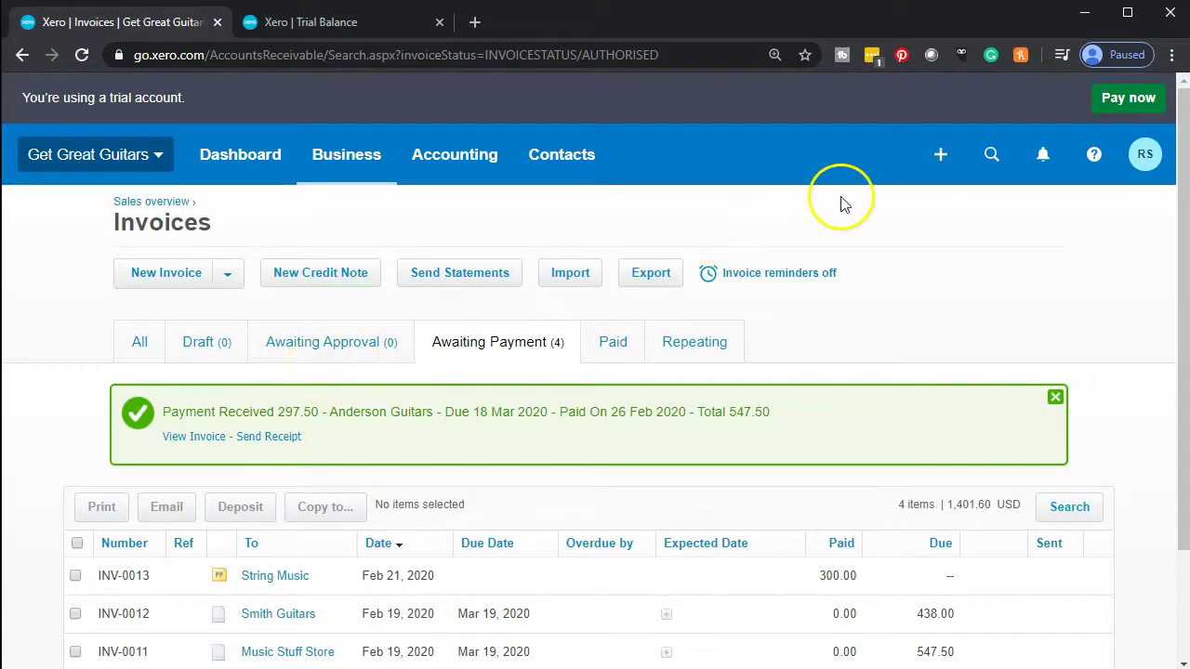
{"action": "left_click", "coordinate": [940, 154]}
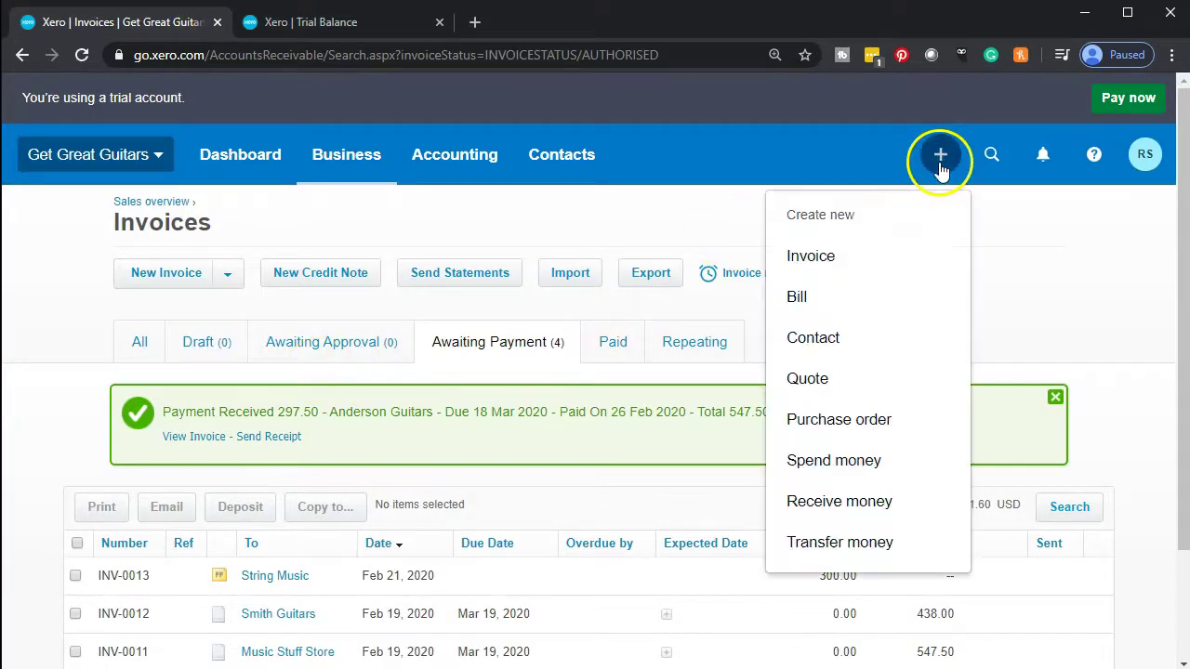
{"action": "left_click", "coordinate": [874, 545]}
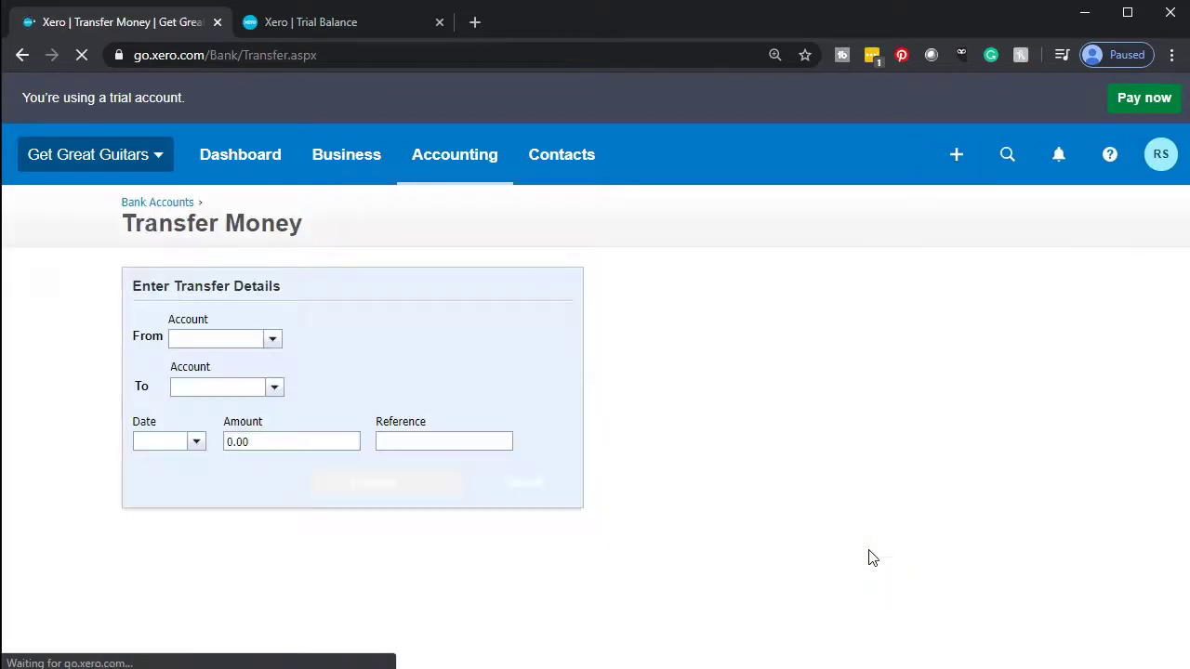
{"action": "left_click", "coordinate": [275, 342]}
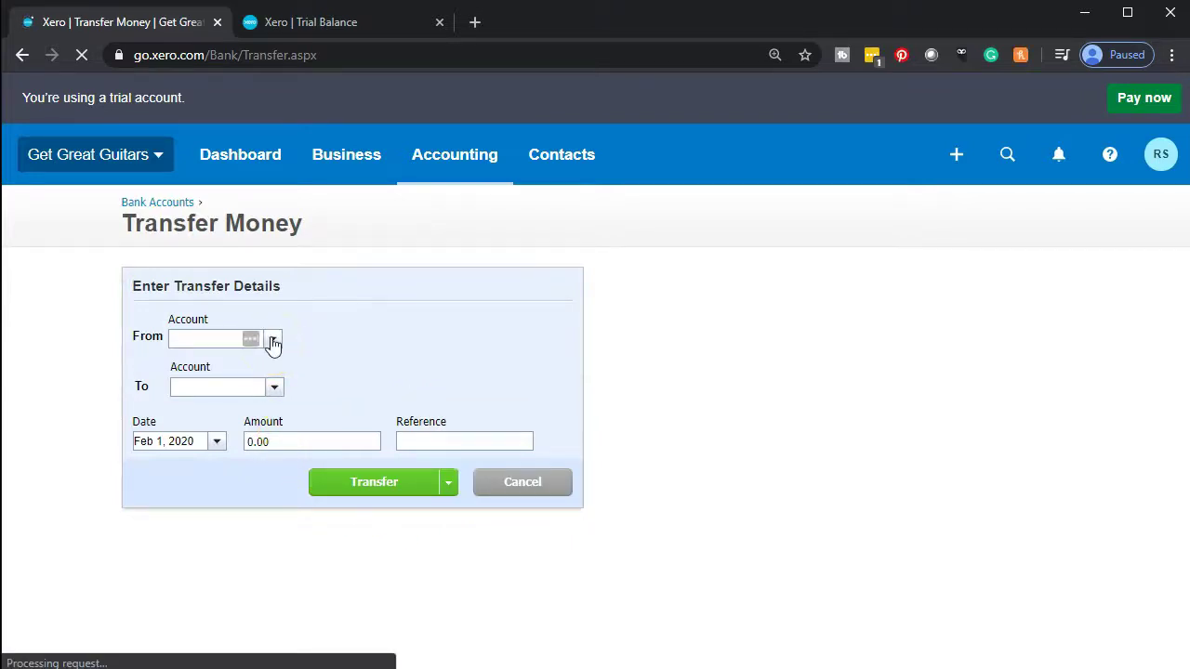
{"action": "left_click", "coordinate": [251, 342]}
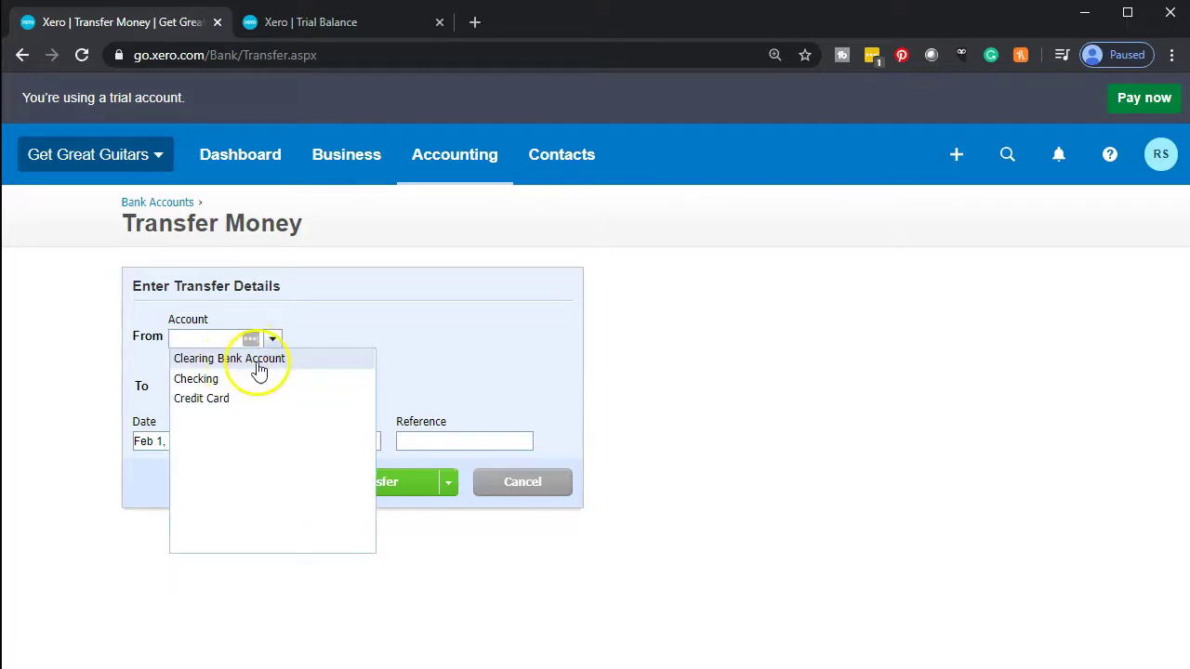
{"action": "left_click", "coordinate": [259, 363]}
{"action": "left_click", "coordinate": [274, 389]}
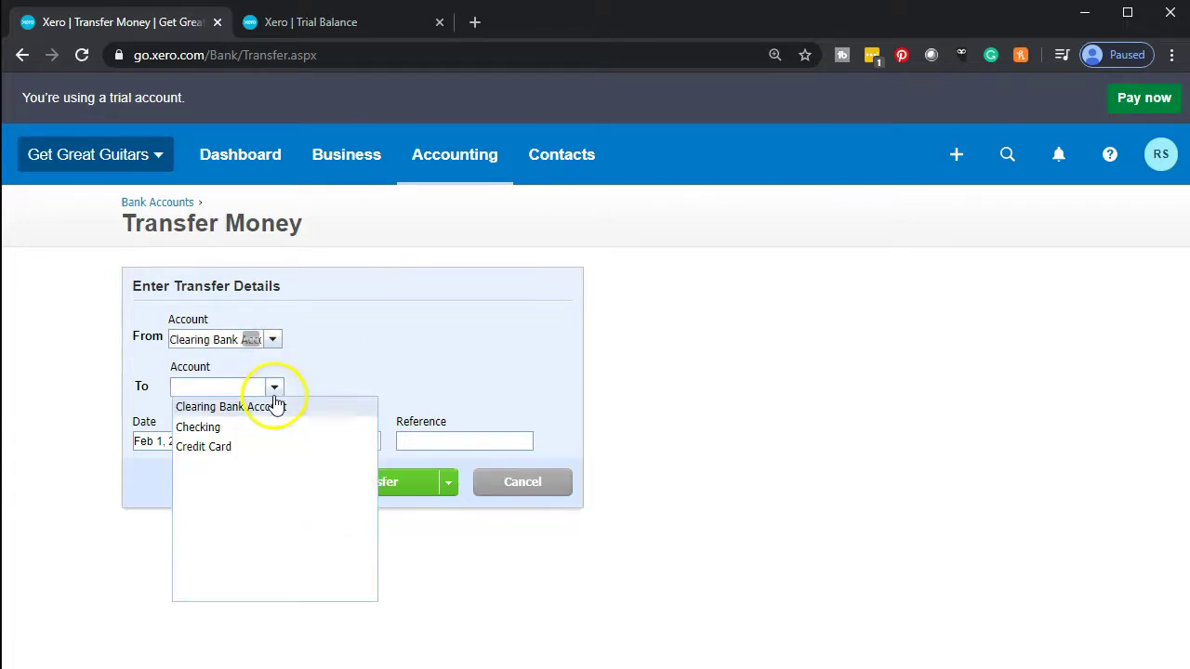
{"action": "left_click", "coordinate": [249, 431]}
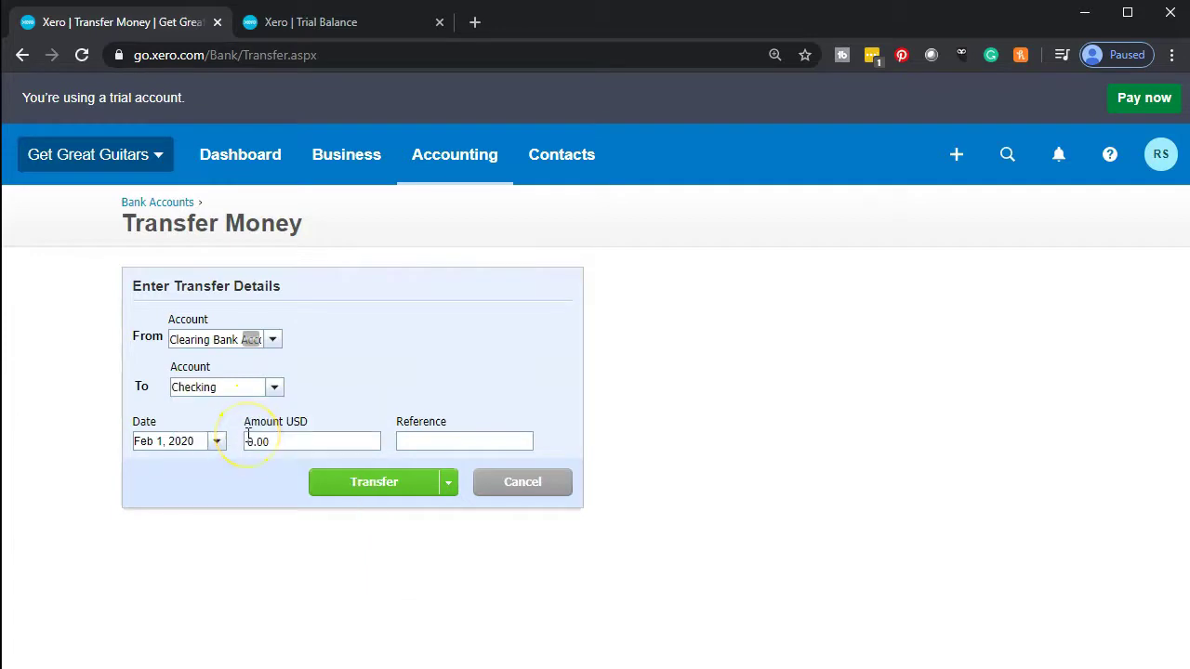
{"action": "left_click", "coordinate": [217, 442]}
{"action": "left_click", "coordinate": [245, 603]}
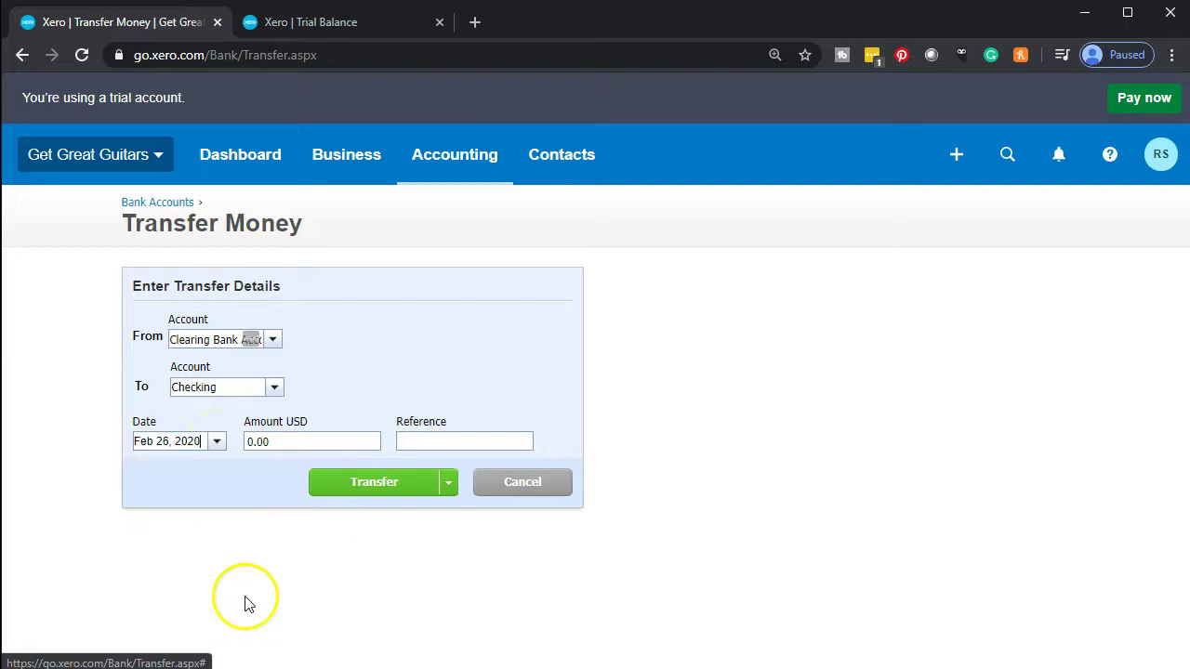
Set the transfer amount to 1698.75 with the reference "250, 297.5, 851.25, 300" and submit the transfer.
{"action": "left_click", "coordinate": [283, 443]}
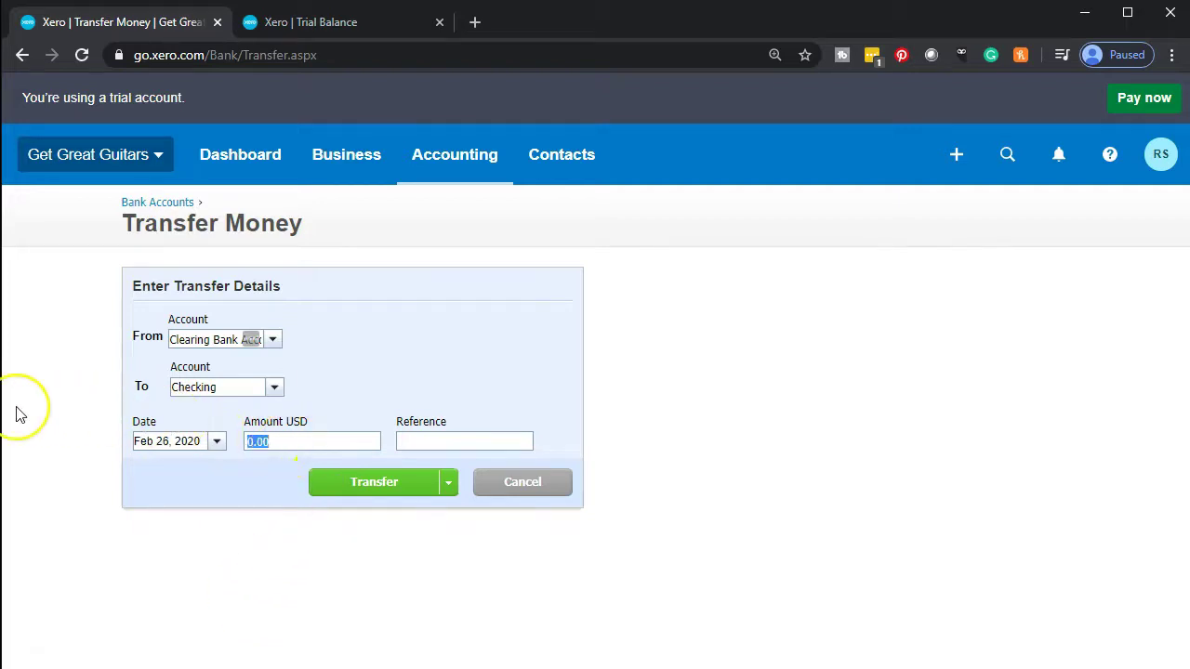
{"action": "type", "text": "16983."}
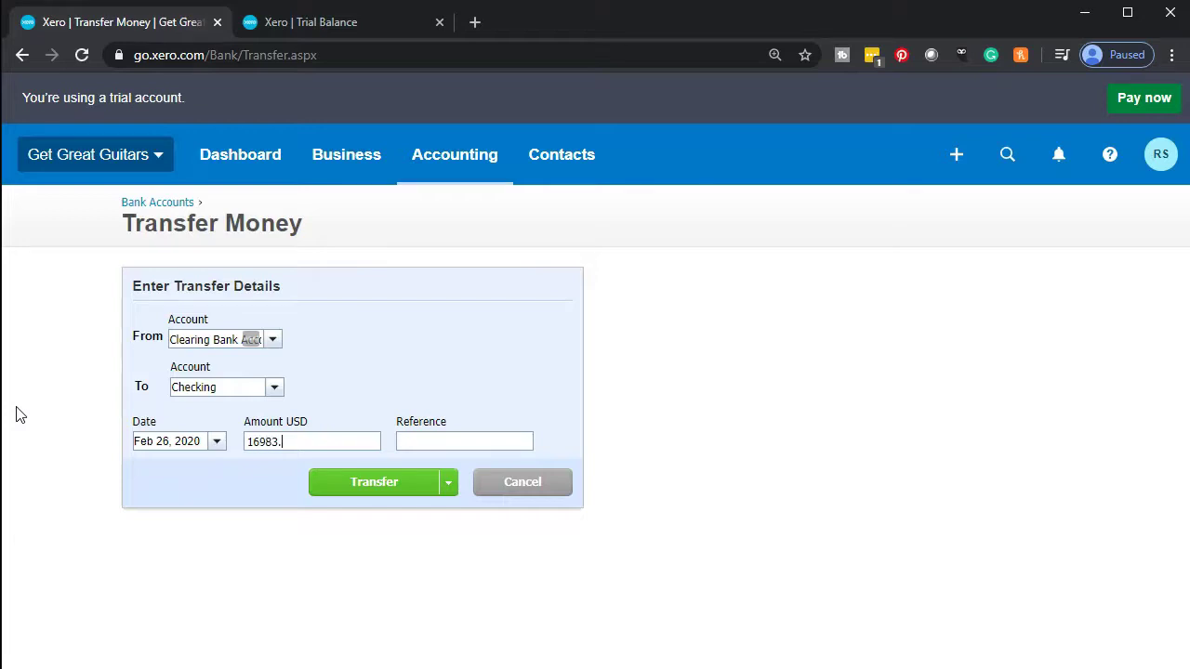
{"action": "key", "text": "BackSpace"}
{"action": "key", "text": "BackSpace"}
{"action": "key", "text": "BackSpace"}
{"action": "key", "text": "BackSpace"}
{"action": "type", "text": "98.75"}
{"action": "type", "text": "1.25, 300"}
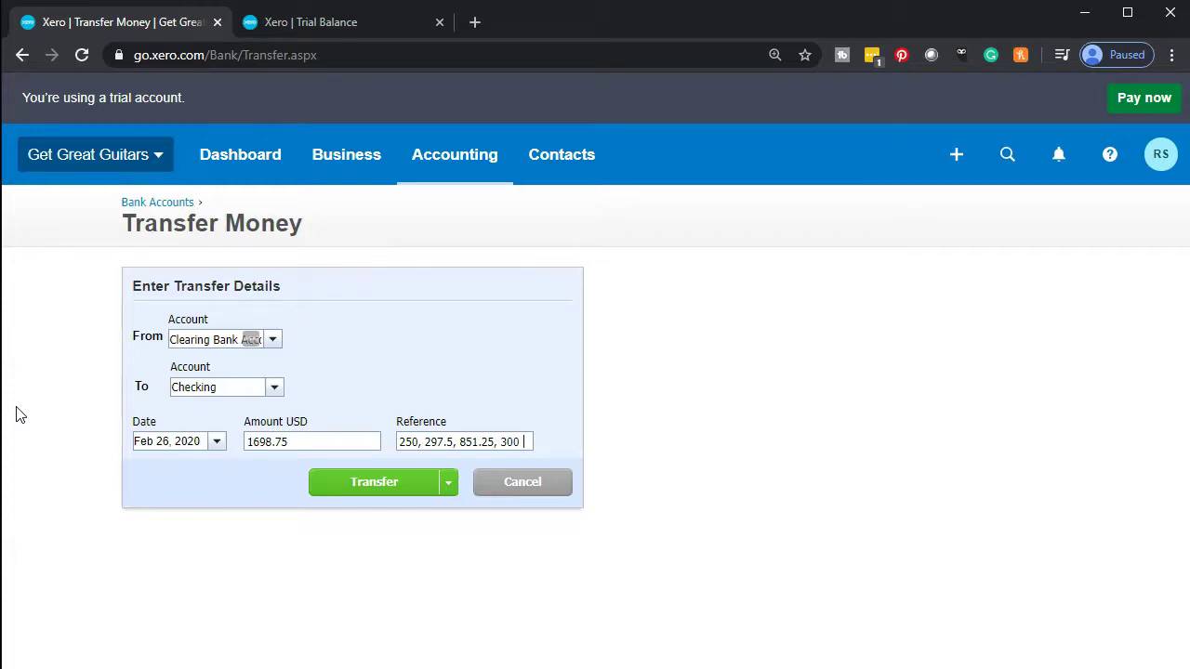
{"action": "left_click", "coordinate": [334, 484]}
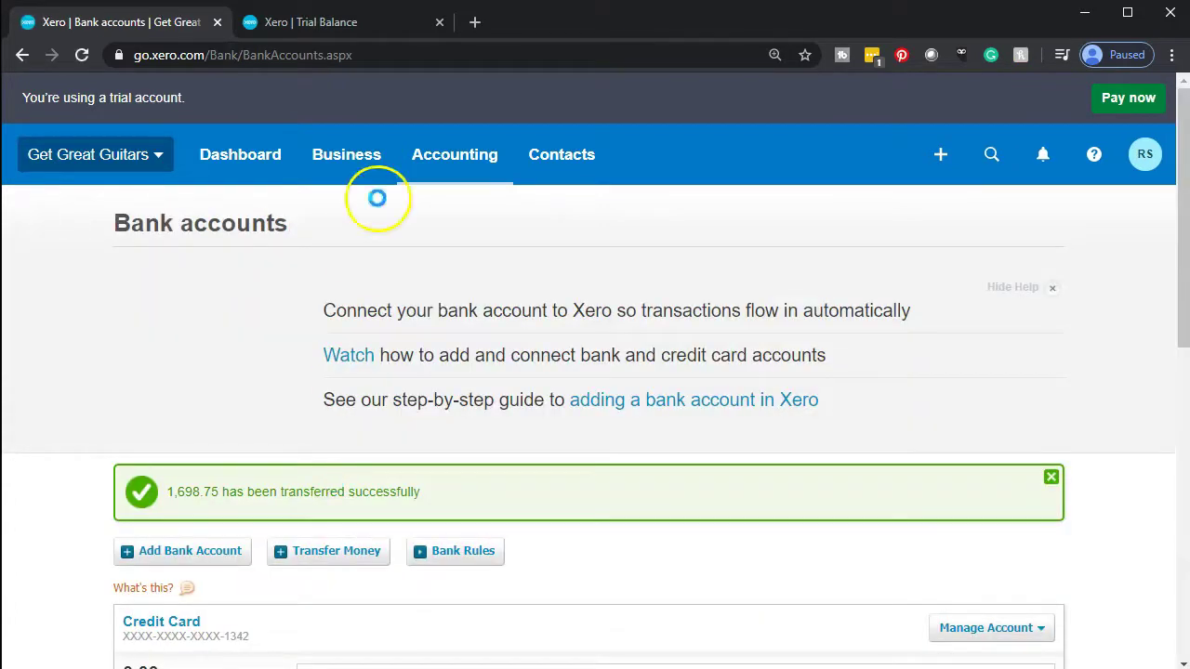
Return to the trial balance in the other browser tab and update the report as of Feb 29, 2020.
{"action": "left_click", "coordinate": [342, 20]}
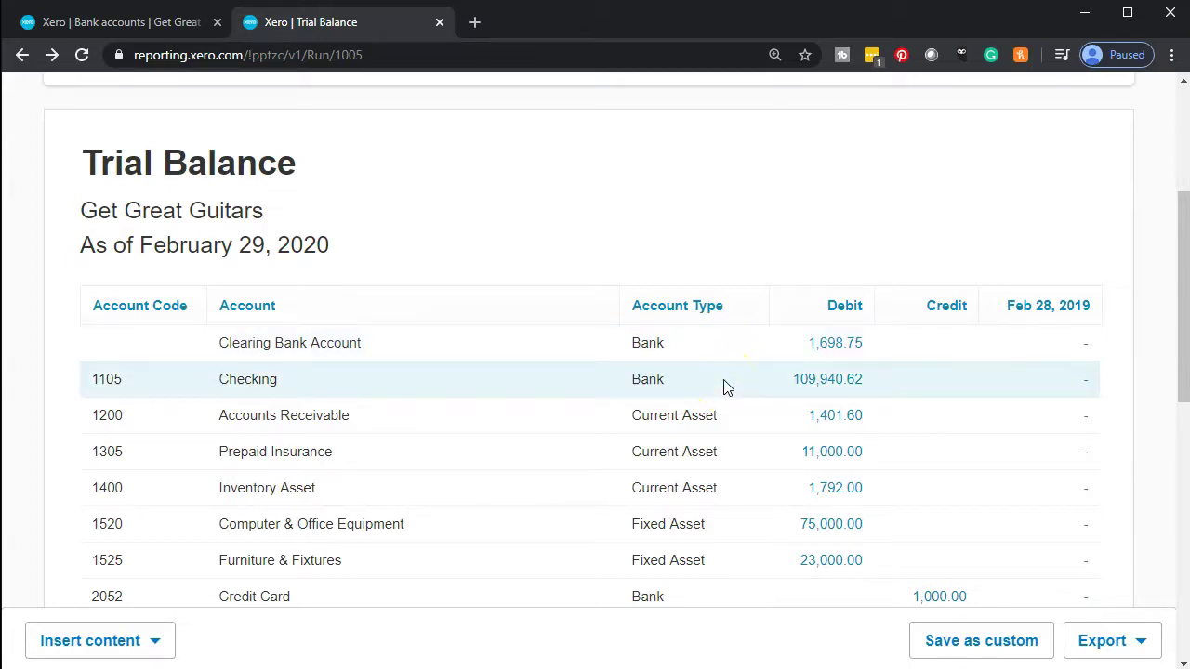
{"action": "scroll", "coordinate": [725, 386], "scroll_direction": "up", "scroll_amount": 3}
{"action": "left_click", "coordinate": [579, 338]}
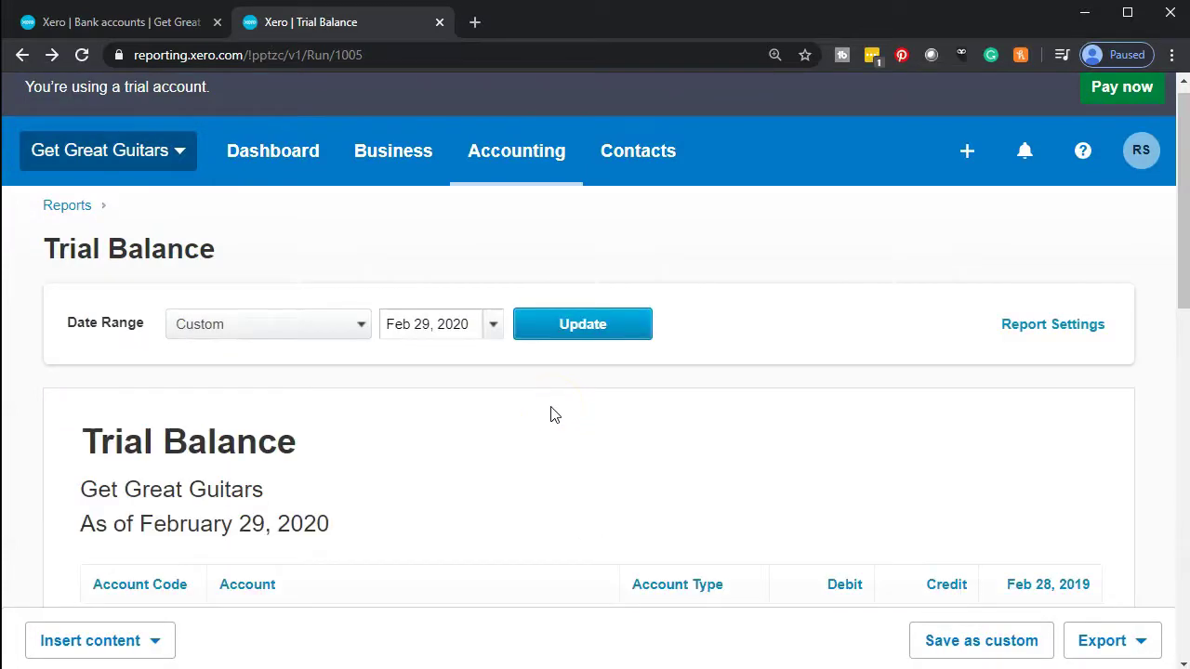
{"action": "scroll", "coordinate": [550, 415], "scroll_direction": "down", "scroll_amount": 3}
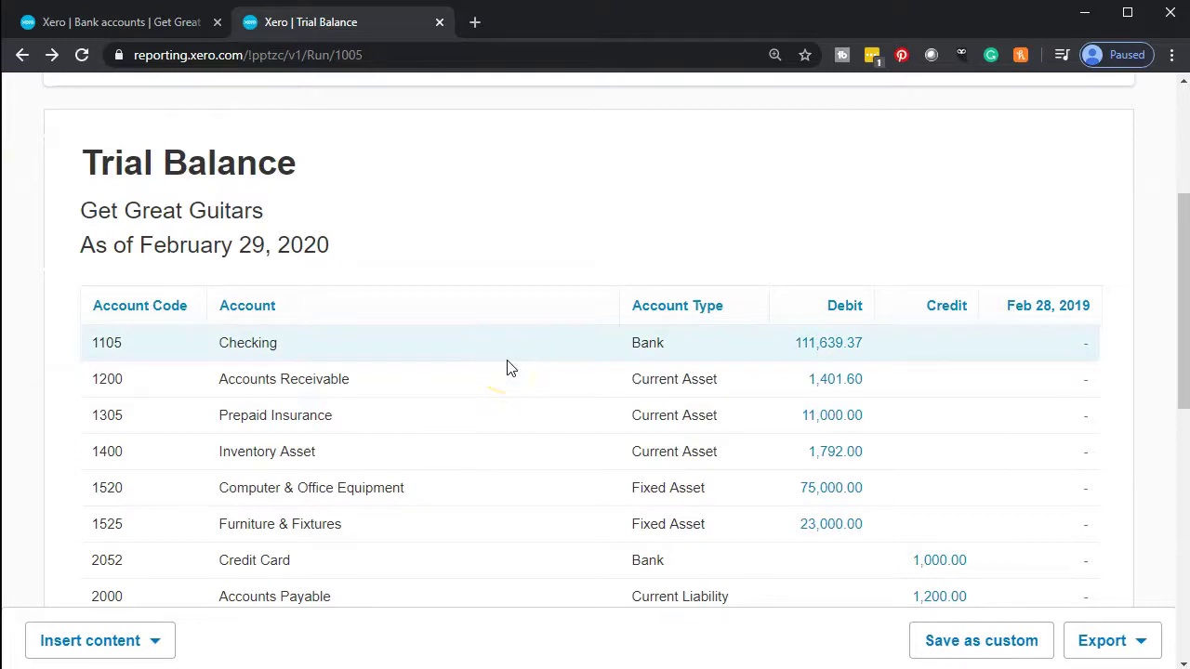
Open the Checking account transactions, check the Feb 26, 2020 bank transfer entry, and return to the trial balance.
{"action": "left_click", "coordinate": [818, 355]}
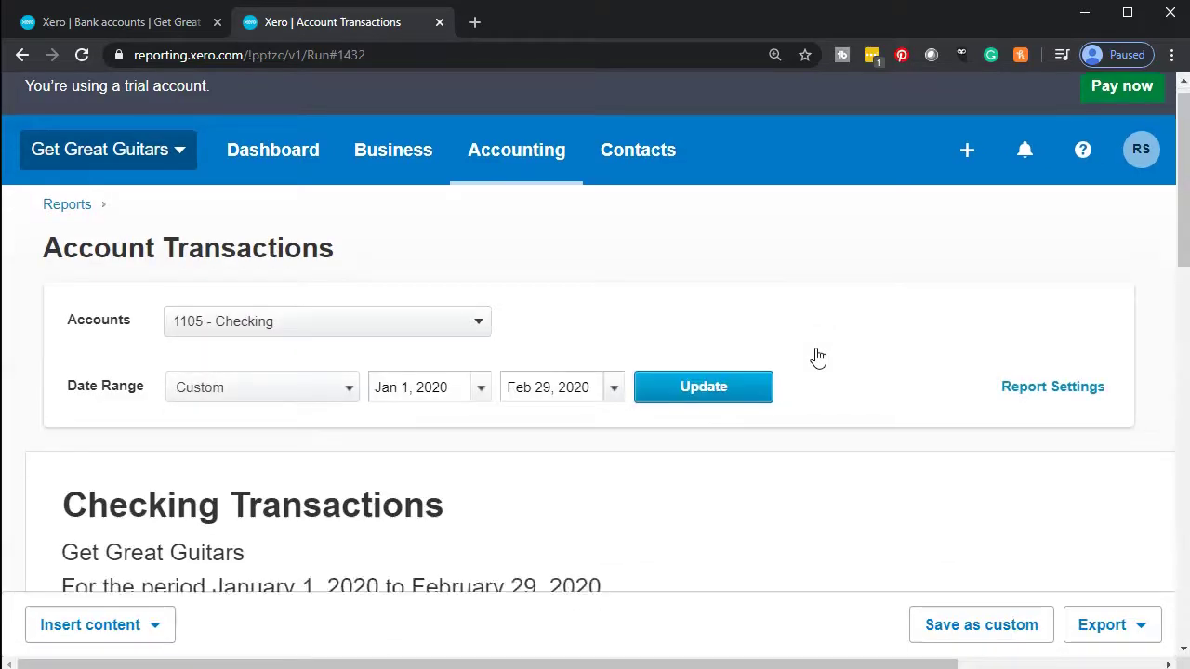
{"action": "scroll", "coordinate": [818, 358], "scroll_direction": "down", "scroll_amount": 10}
{"action": "scroll", "coordinate": [818, 358], "scroll_direction": "down", "scroll_amount": 4}
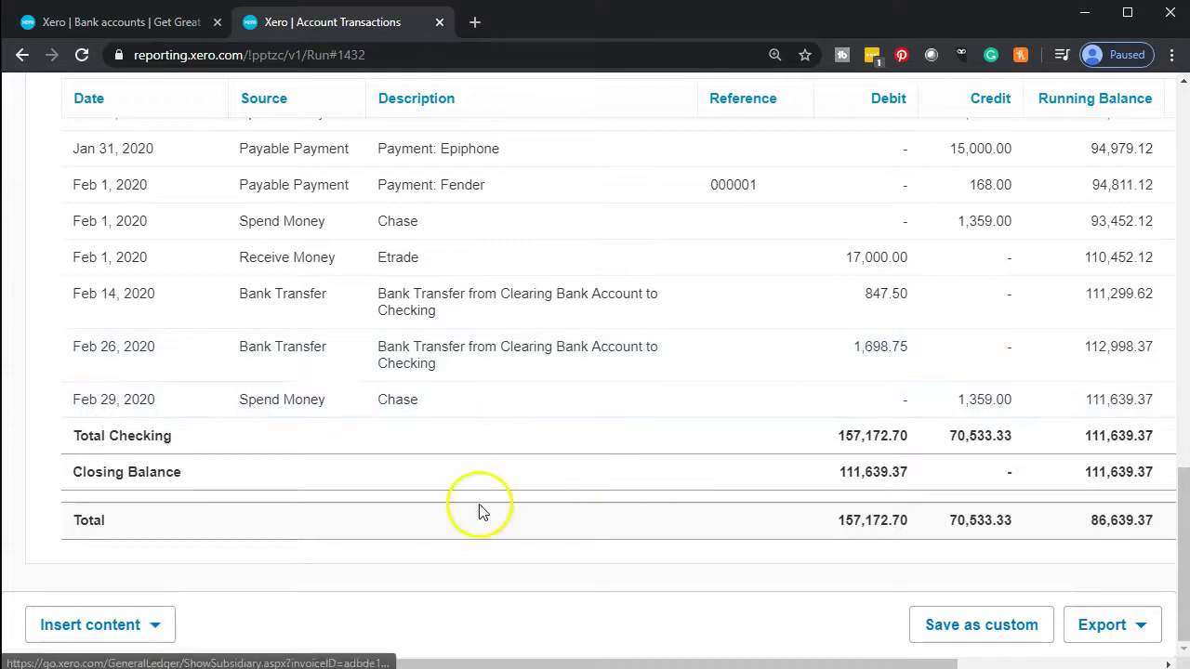
{"action": "scroll", "coordinate": [458, 514], "scroll_direction": "up", "scroll_amount": 3}
{"action": "scroll", "coordinate": [459, 514], "scroll_direction": "up", "scroll_amount": 8}
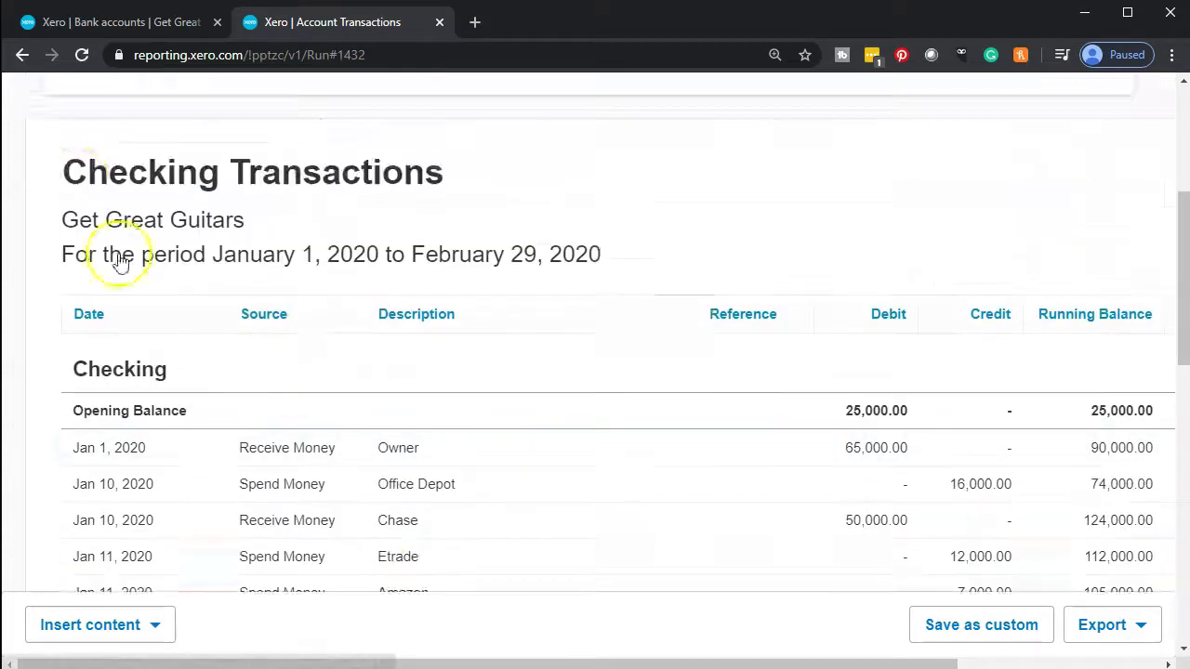
{"action": "left_click", "coordinate": [23, 55]}
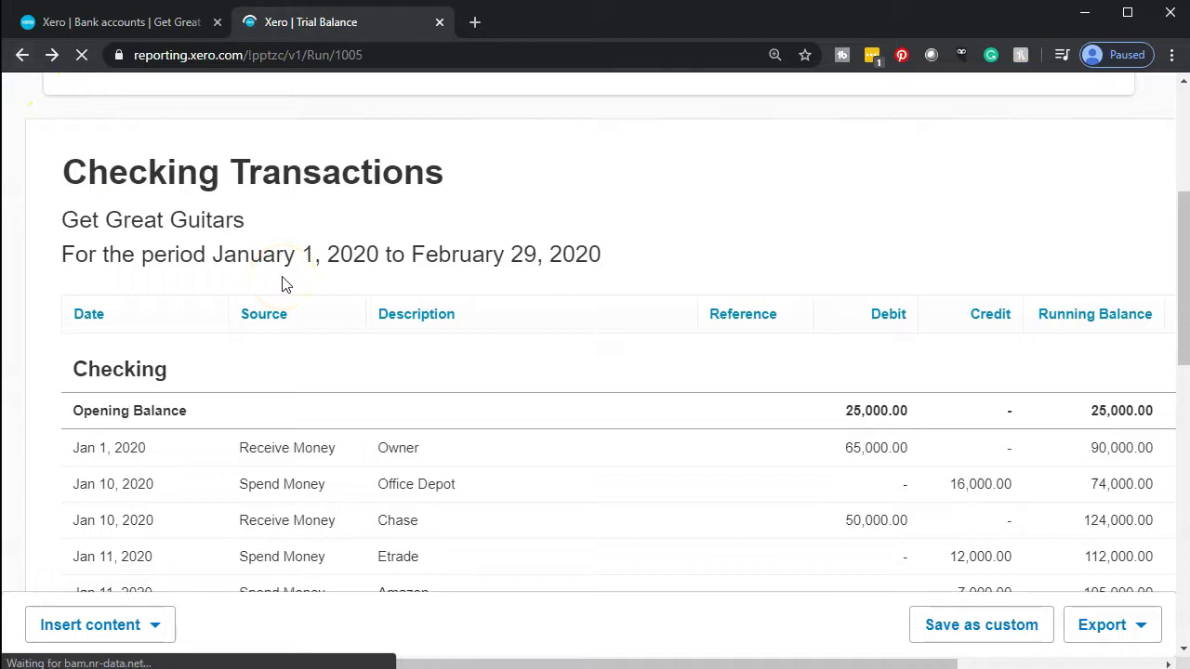